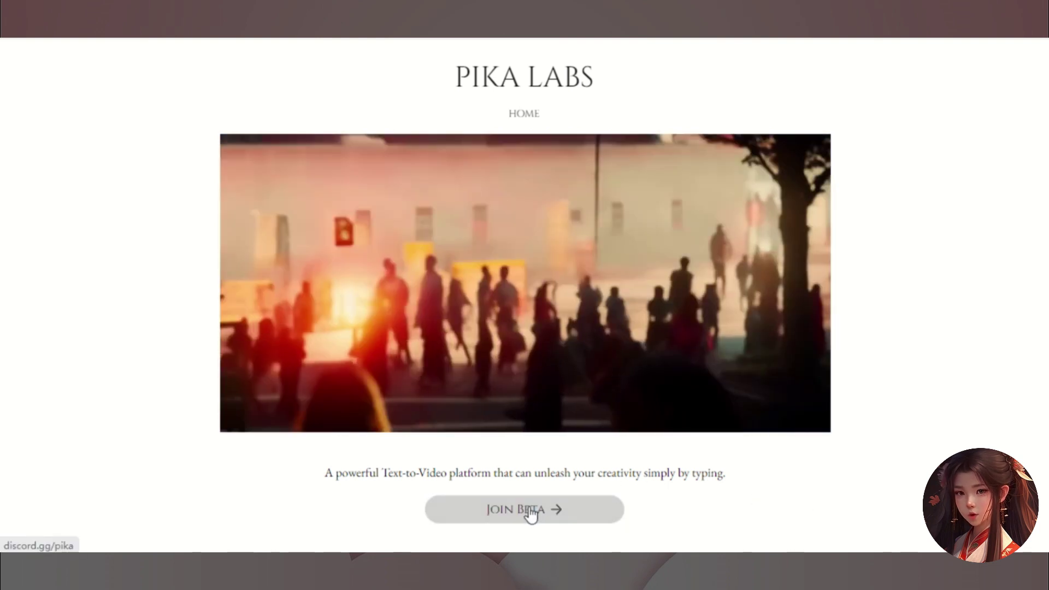
Join the Pika Discord server through the Pika Labs beta invitation and accept the invite
left_click(528, 507)
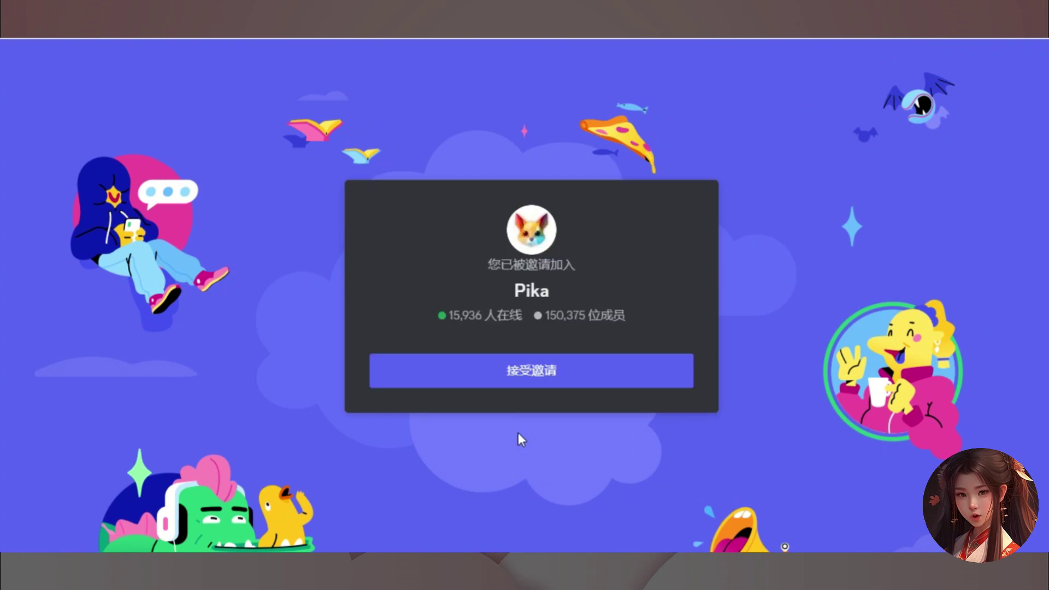
left_click(524, 371)
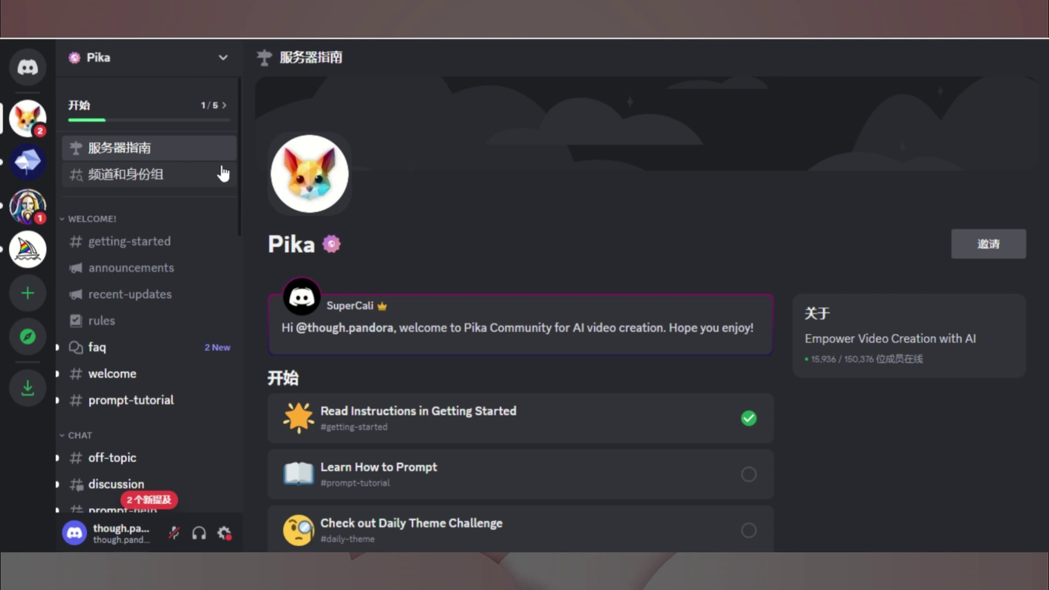
Open the showcase channel and play the "Miami's Roaring Pursuit" animated short
left_click_drag(238, 163, 246, 258)
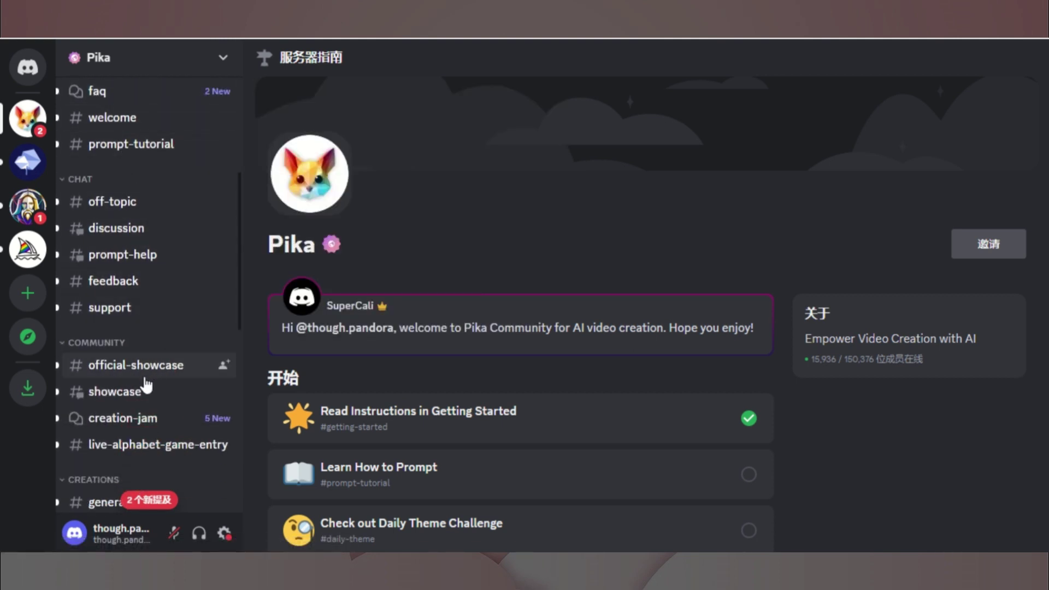
left_click(133, 394)
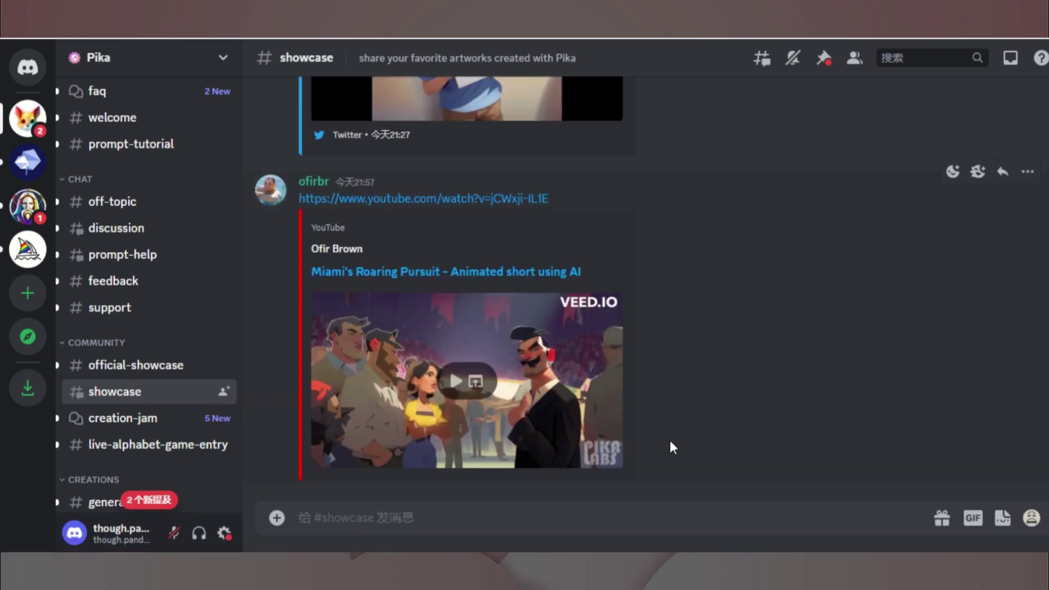
left_click(452, 382)
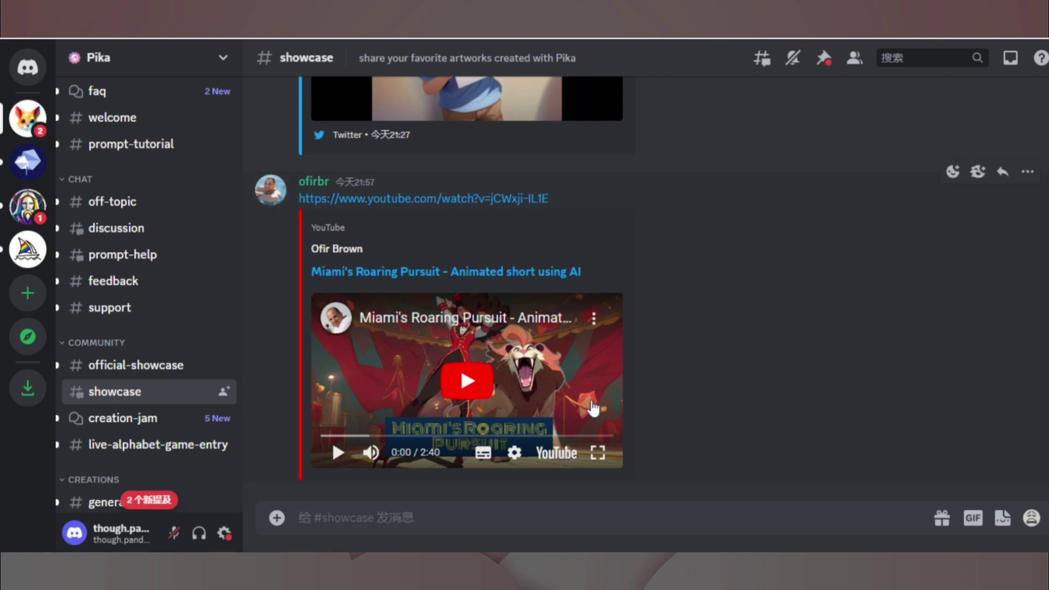
left_click(473, 386)
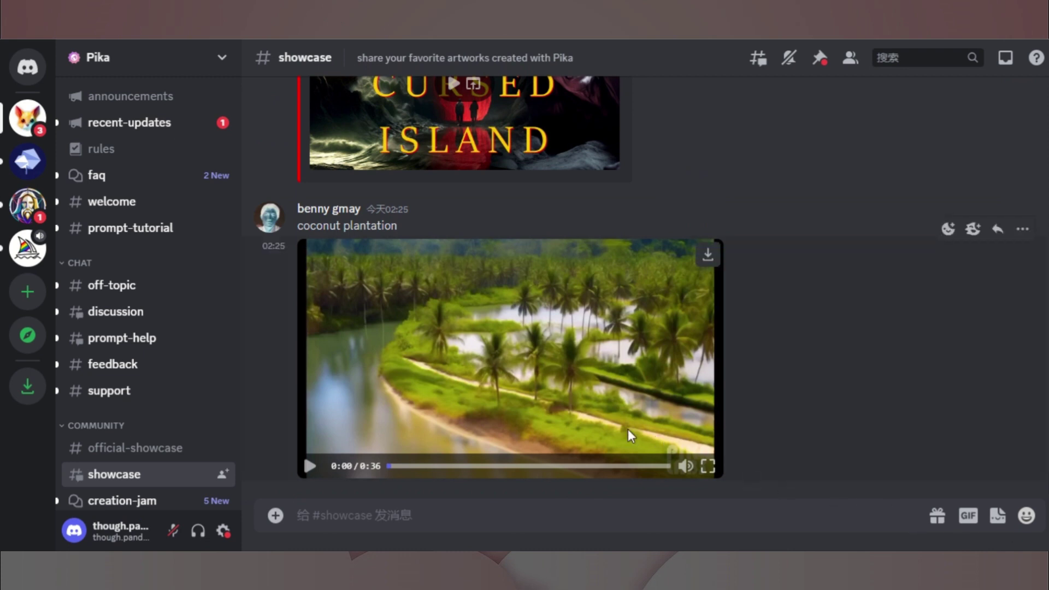
Watch part of the "coconut plantation" clip, pause it, and play "The Cursed Island" short film in the showcase channel
left_click(309, 465)
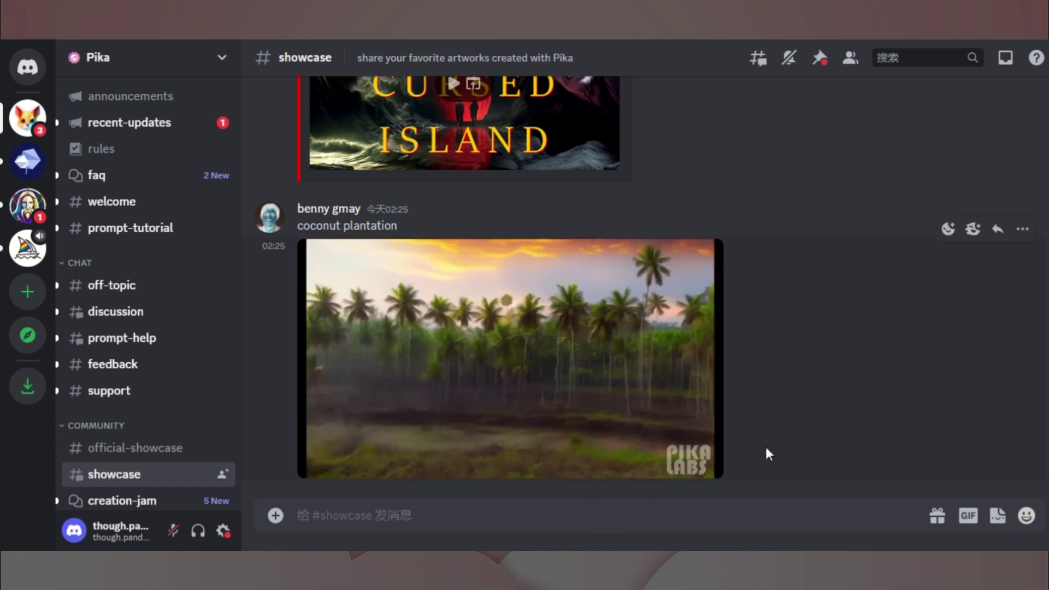
left_click(555, 382)
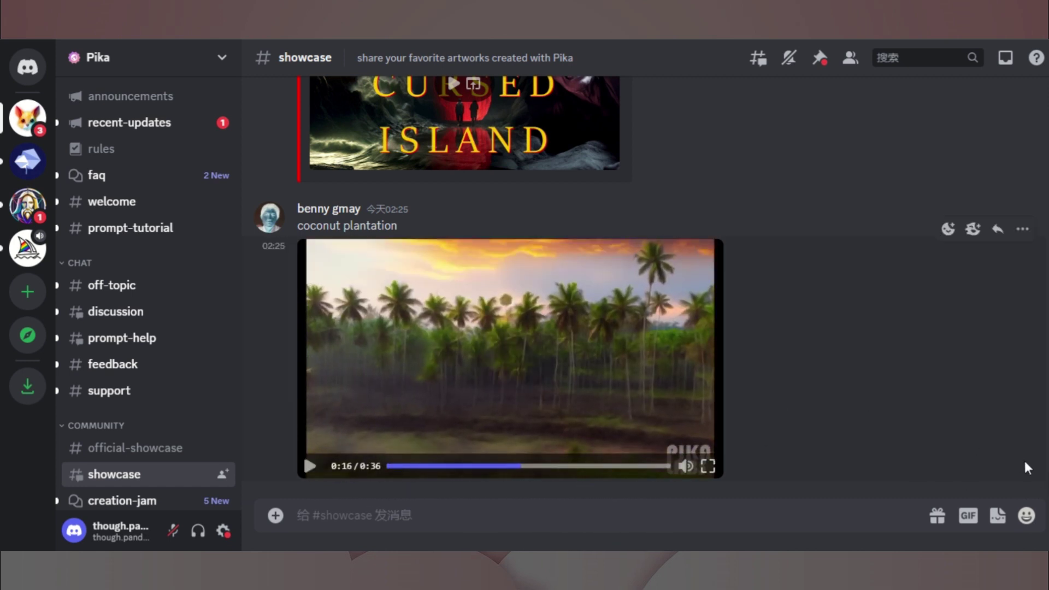
scroll(490, 287, "up", 4)
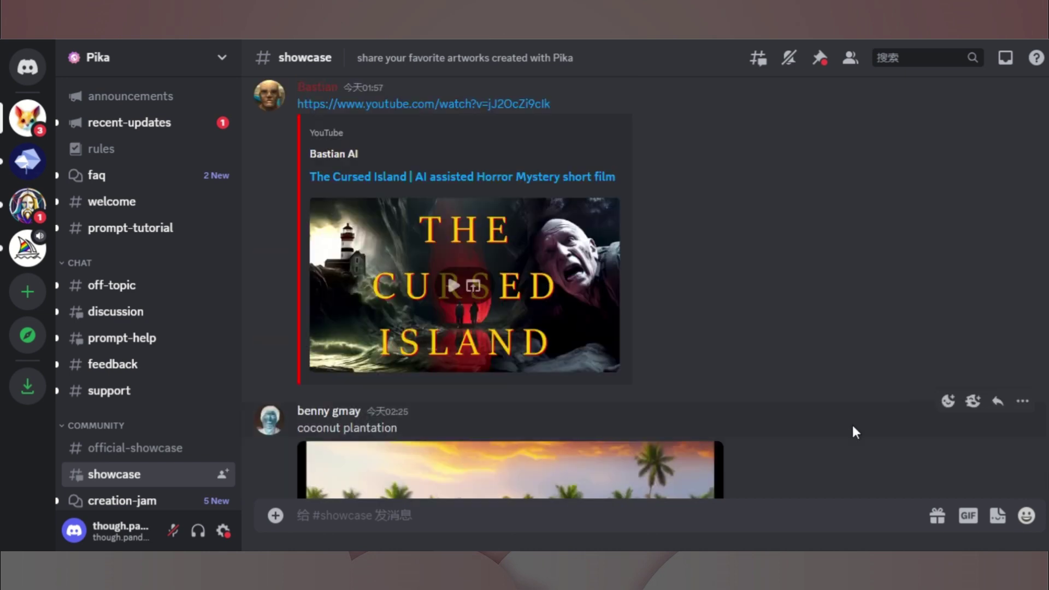
left_click(463, 307)
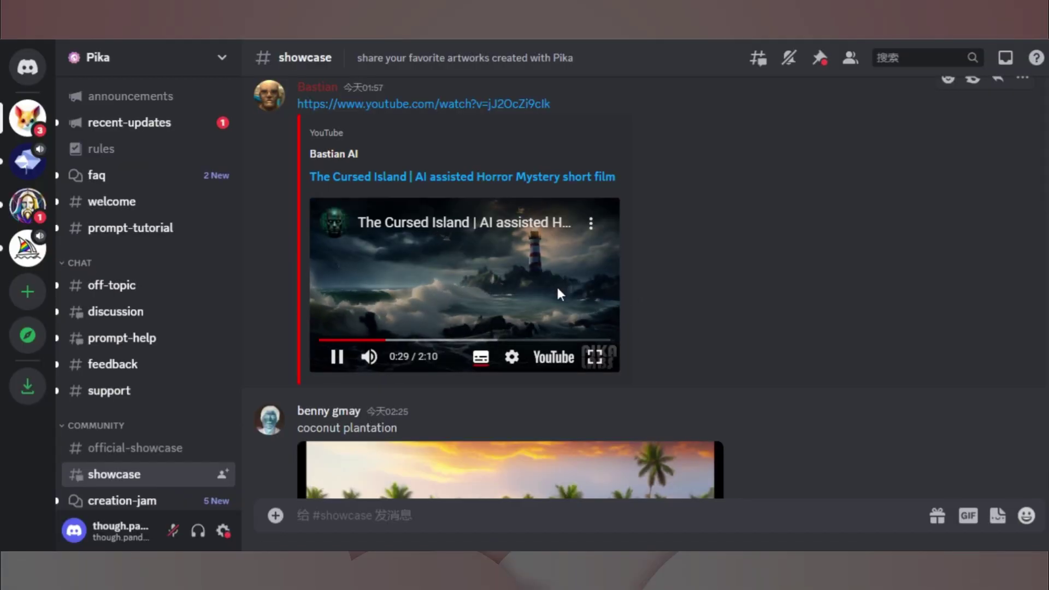
Open the generate-9 channel and play the video generated from the prompt "breathing"
mouse_move(232, 299)
scroll(238, 243, "down", 8)
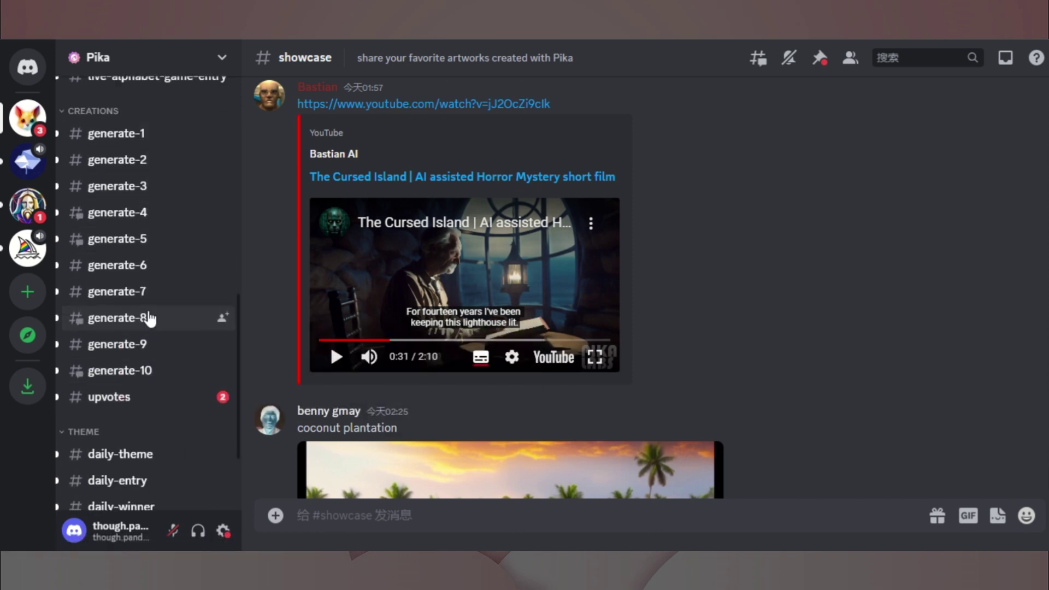
left_click(167, 344)
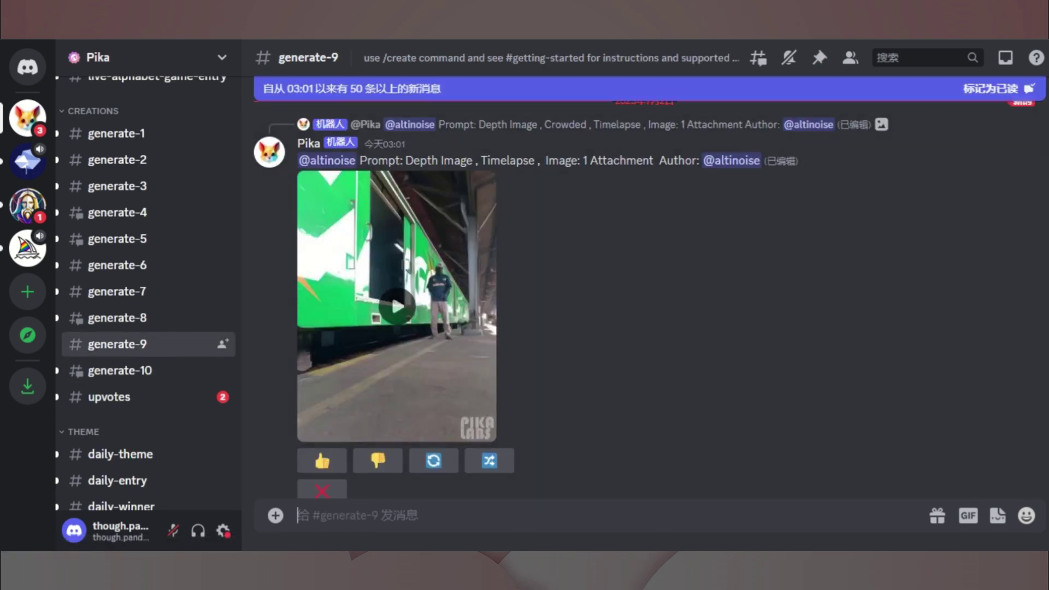
scroll(686, 254, "down", 5)
scroll(687, 254, "up", 3)
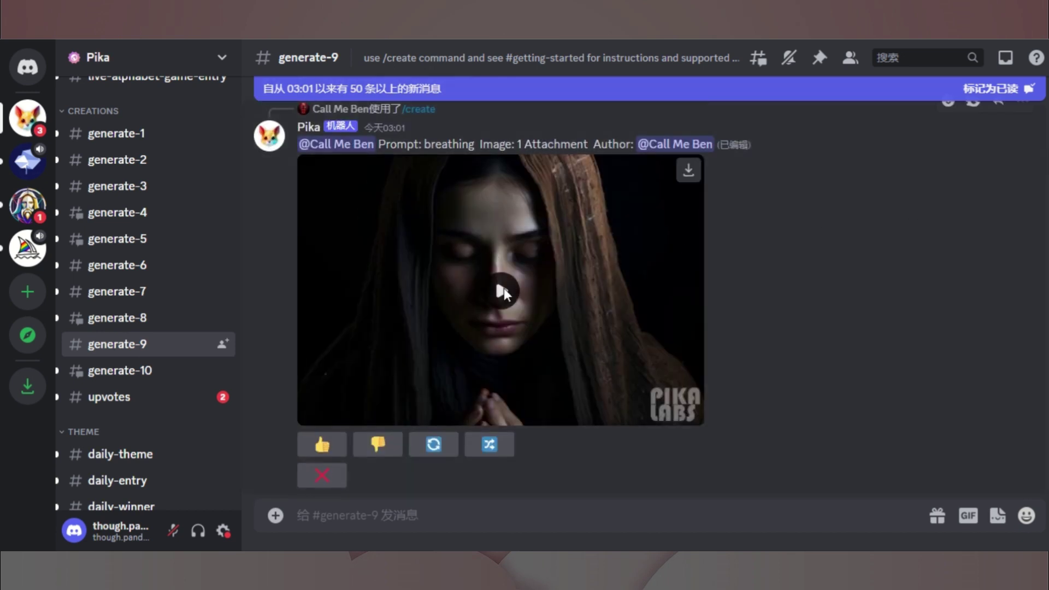
left_click(503, 292)
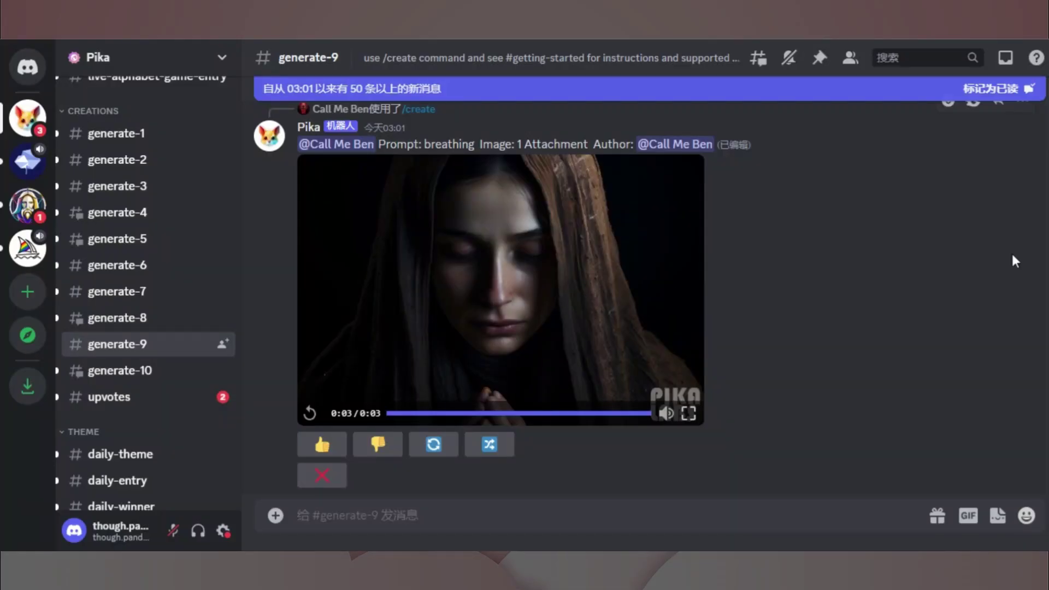
Play the original and the regenerated video for the prompt "make them move, high quality, ultra-detailed"
scroll(644, 295, "down", 6)
scroll(876, 232, "down", 1)
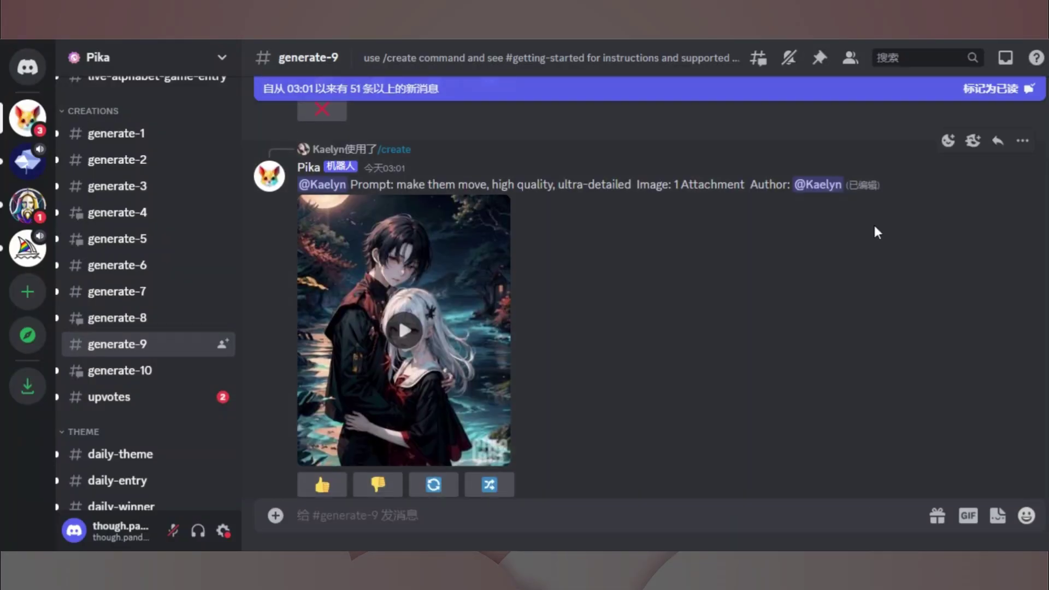
left_click(403, 330)
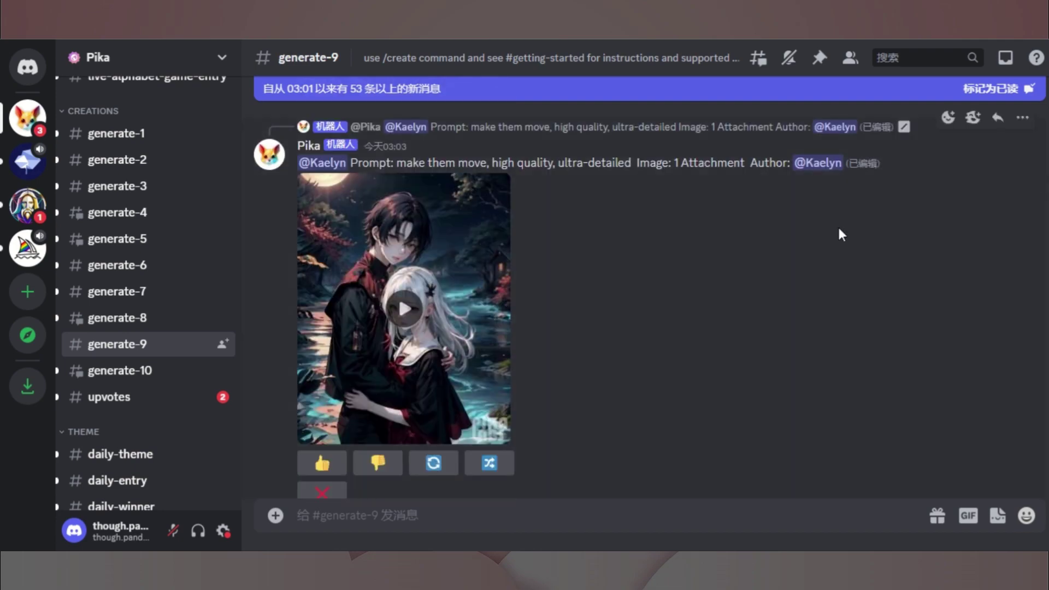
left_click(397, 313)
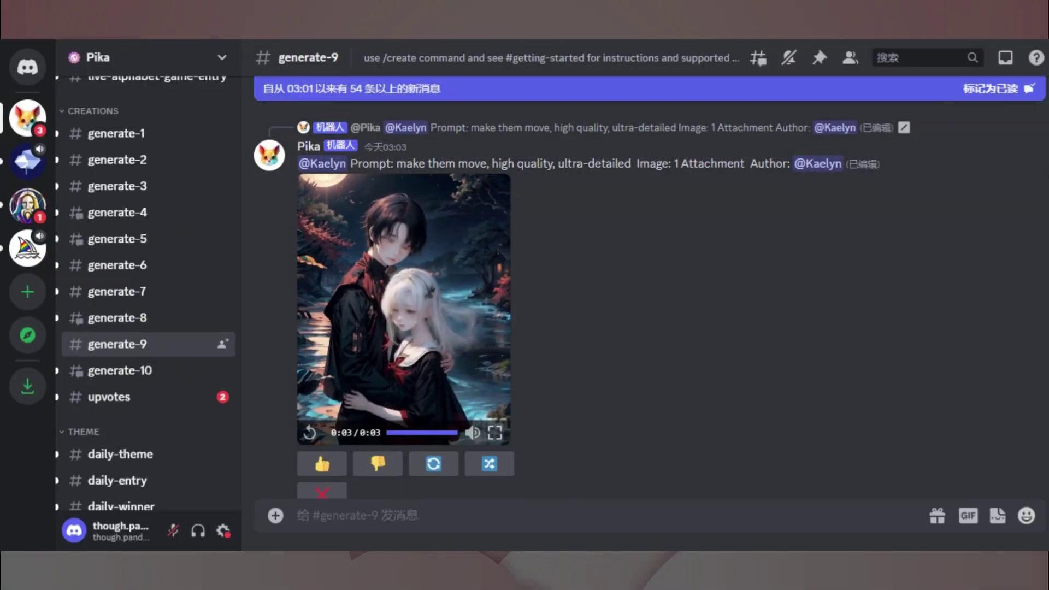
Play the generated videos for the prompts "thunder storm in jungle" and "lightning in the forest"
scroll(382, 212, "down", 10)
scroll(404, 300, "down", 10)
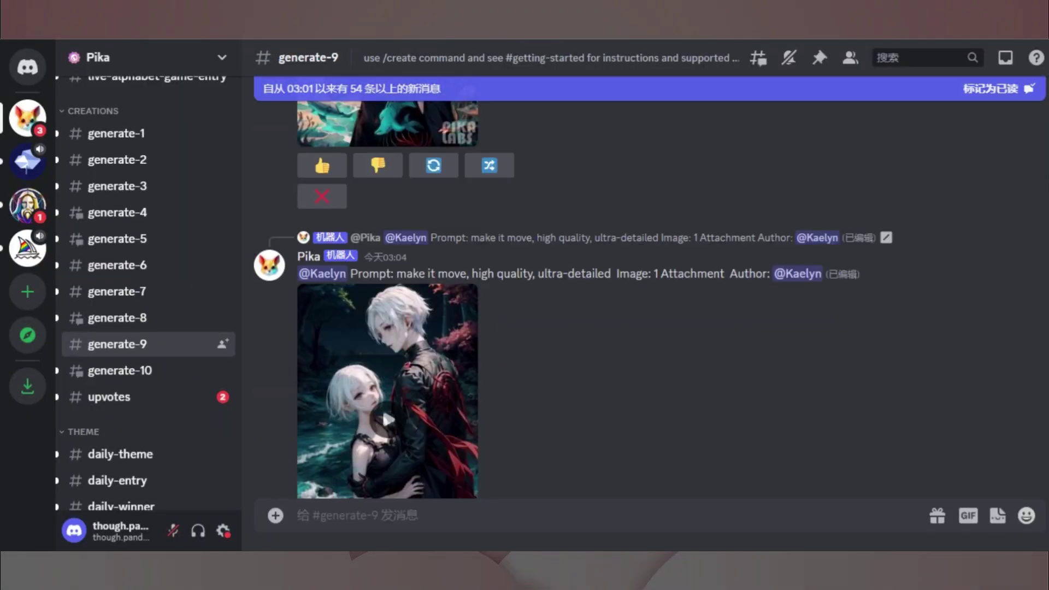
scroll(582, 299, "down", 10)
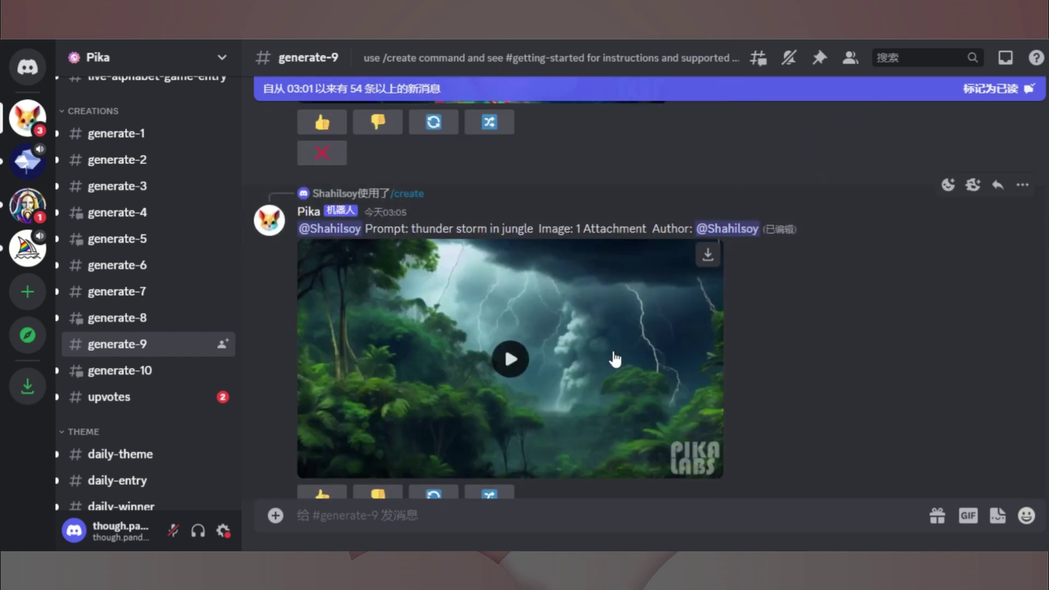
left_click(504, 361)
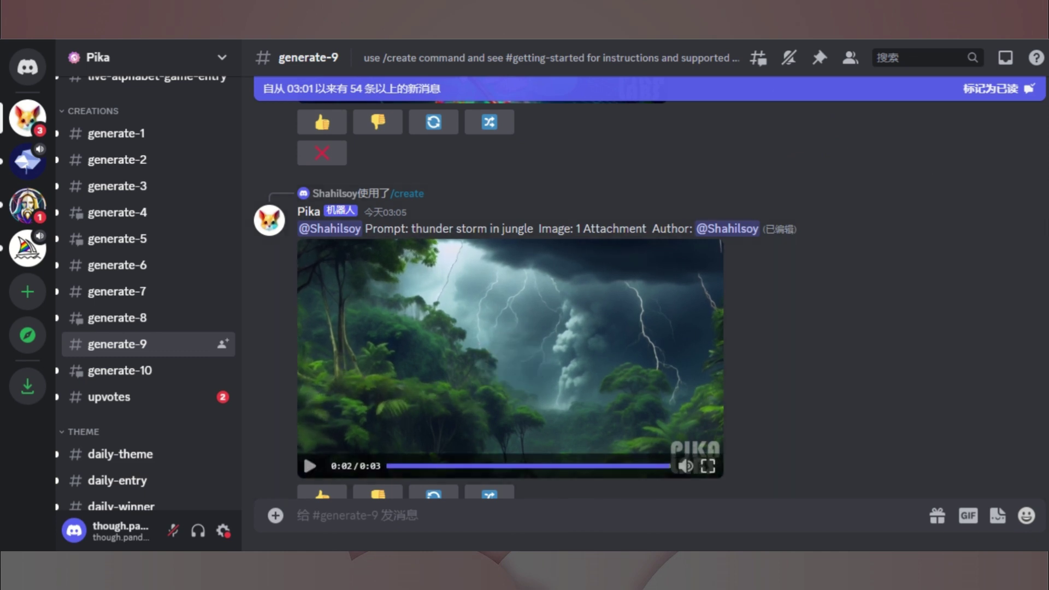
scroll(518, 300, "down", 10)
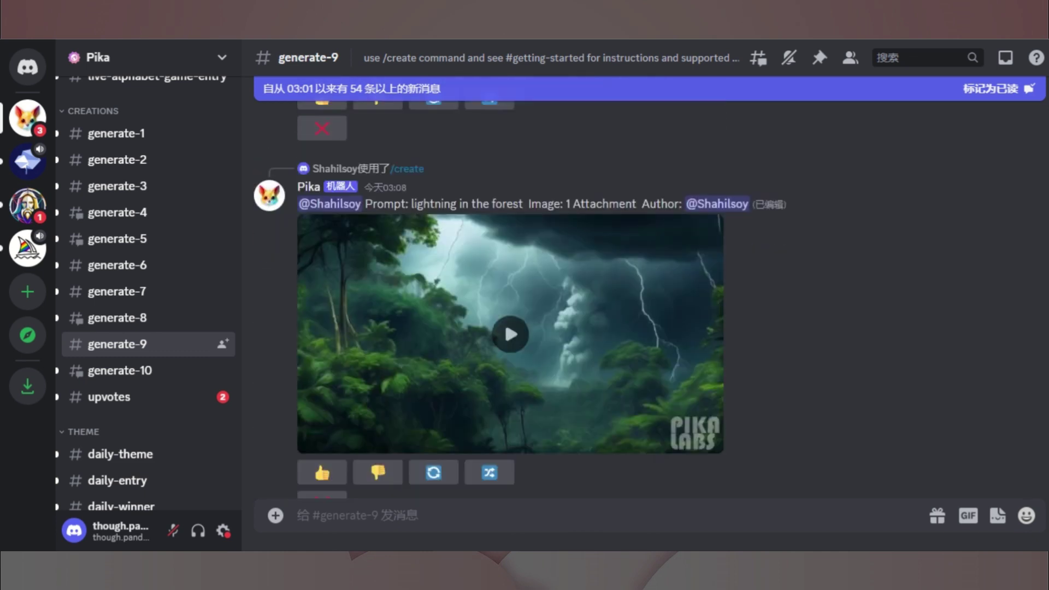
left_click(511, 334)
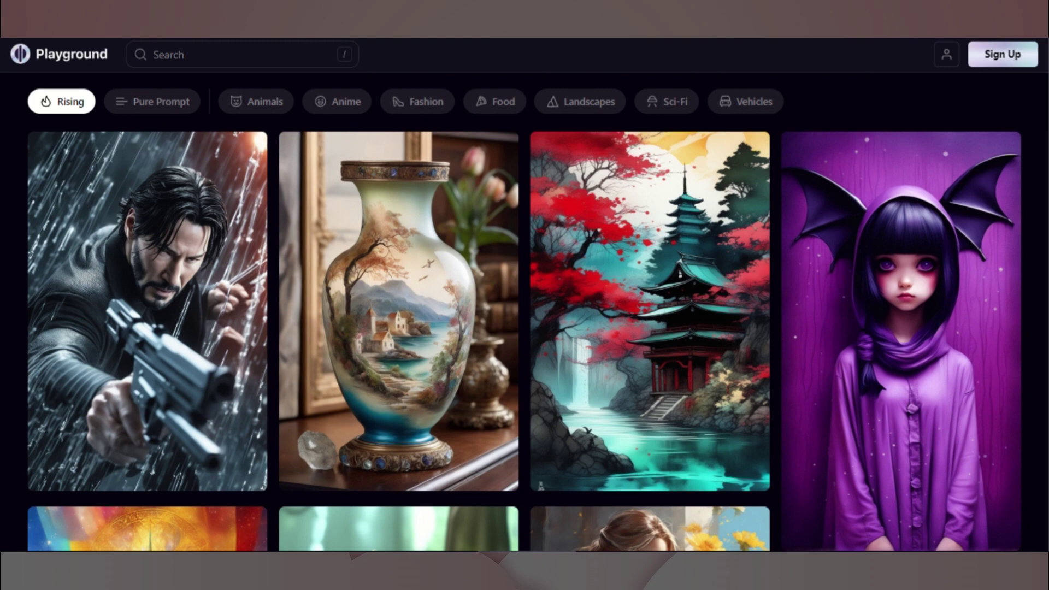
Switch to Playground, browse the Rising images, and open the thunderstorm landscape with the old windmill and walking man
scroll(524, 327, "down", 4)
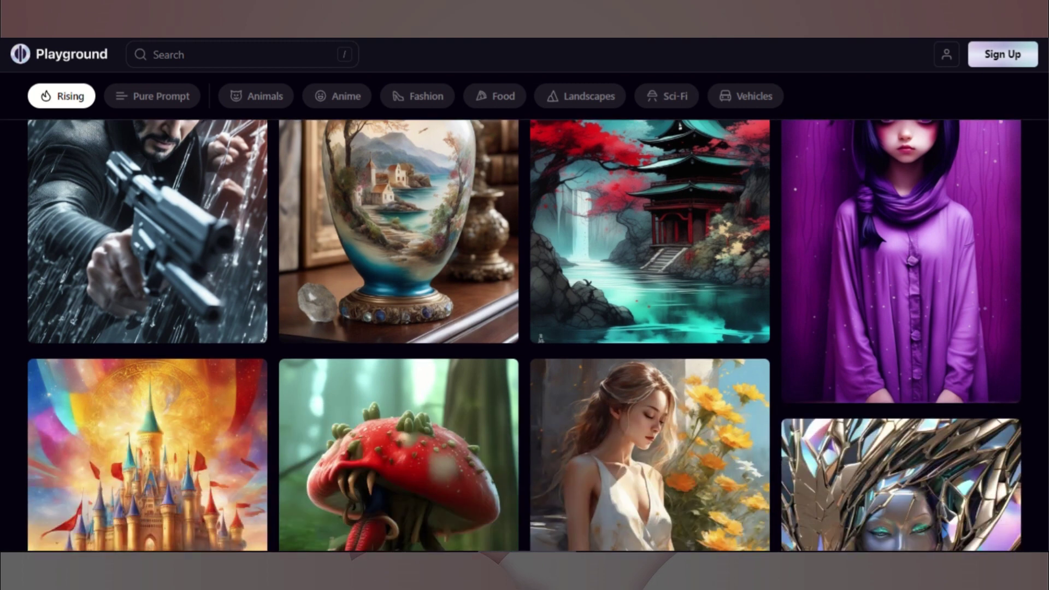
scroll(524, 327, "down", 5)
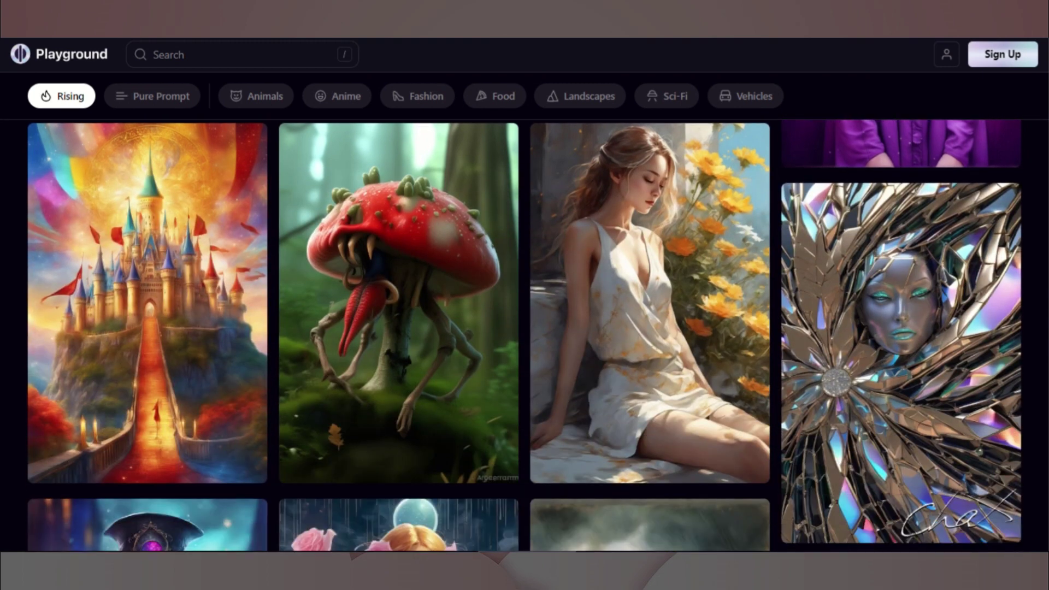
scroll(525, 335, "down", 4)
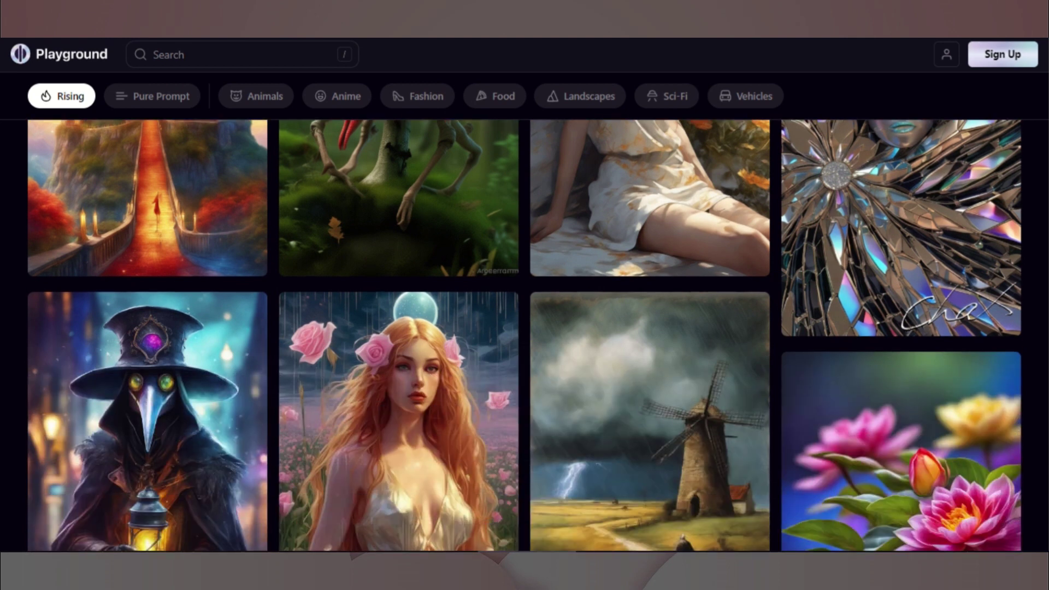
scroll(524, 335, "down", 3)
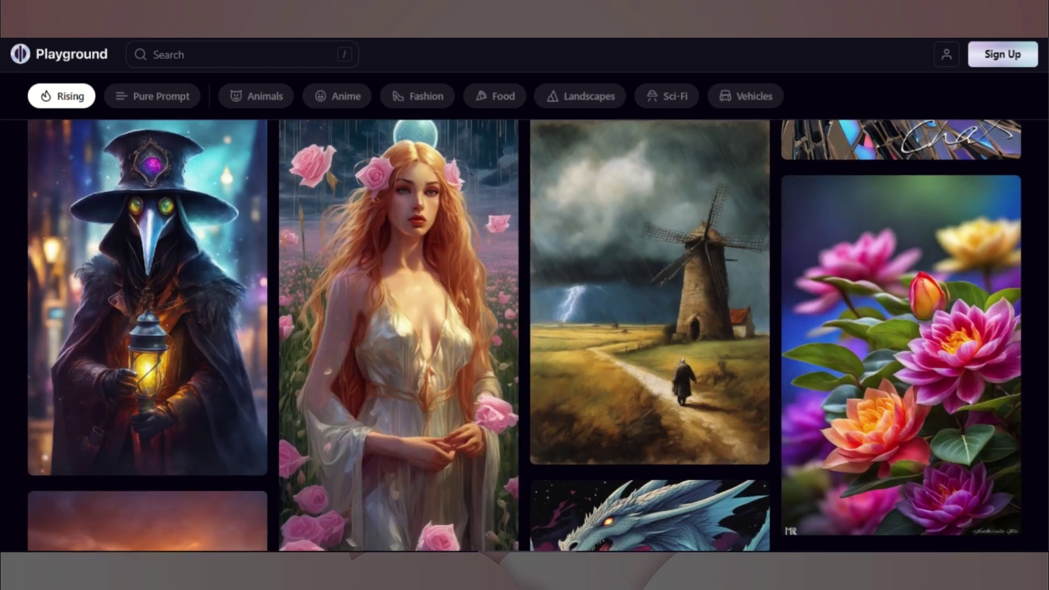
mouse_move(692, 251)
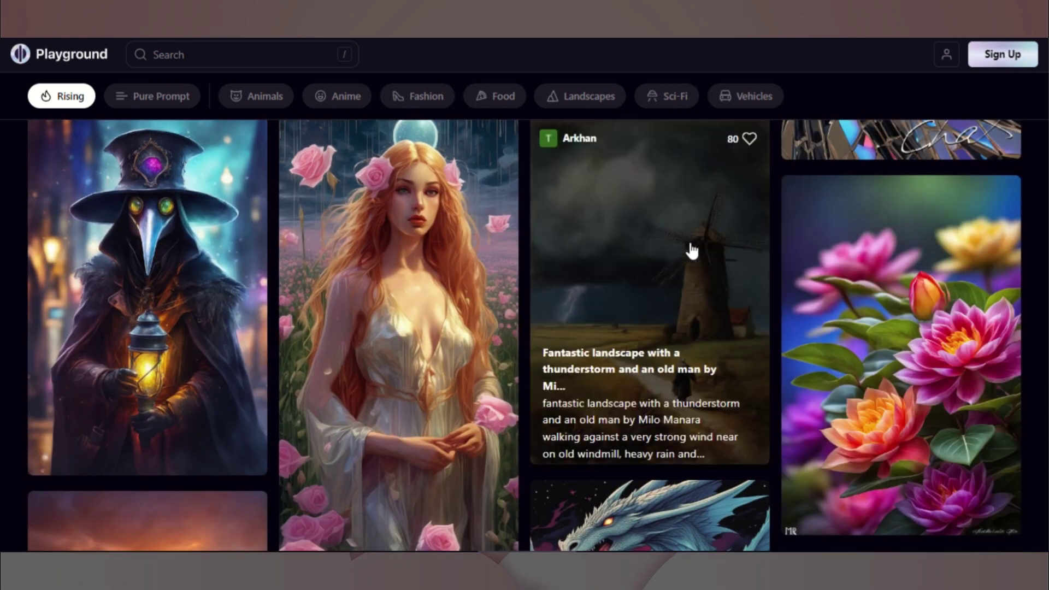
left_click(656, 273)
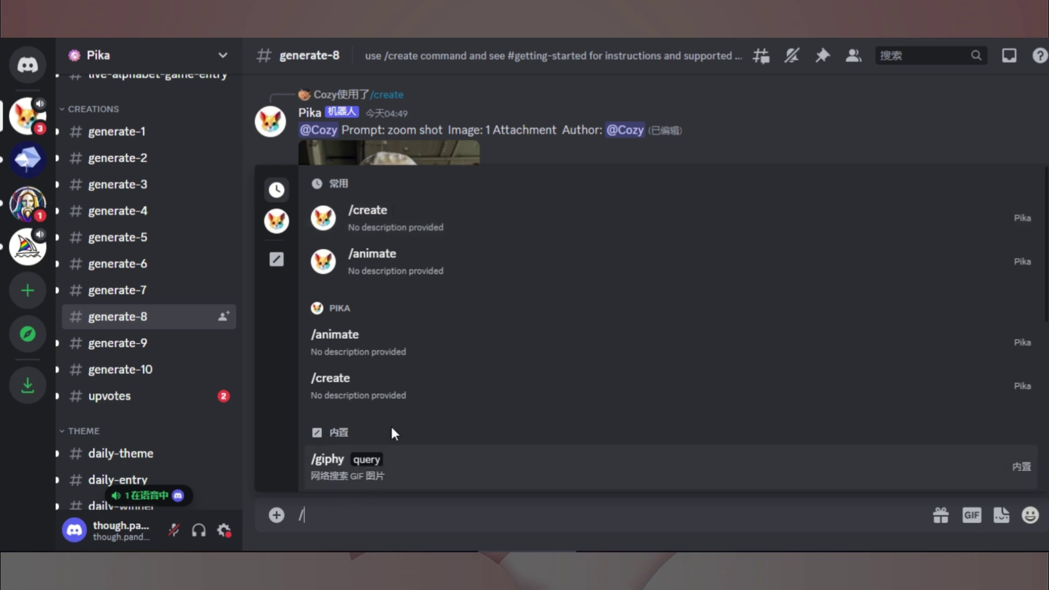
In Discord's generate-8 channel, submit a /create request with the prompt "man walk in lightning" and the windmill JPEG as image prompt
left_click(410, 237)
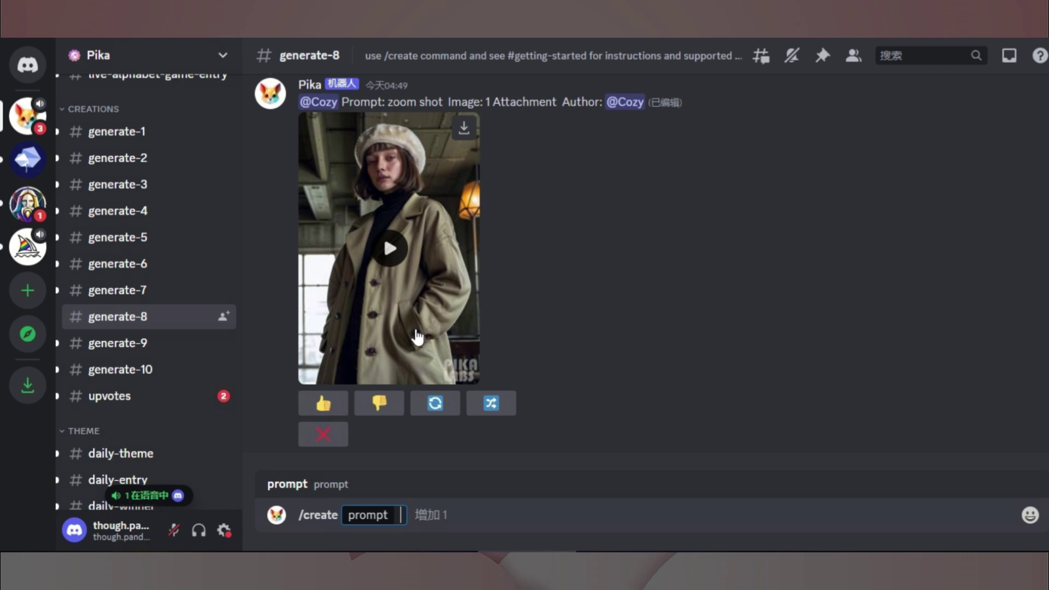
type("man walk in lightning")
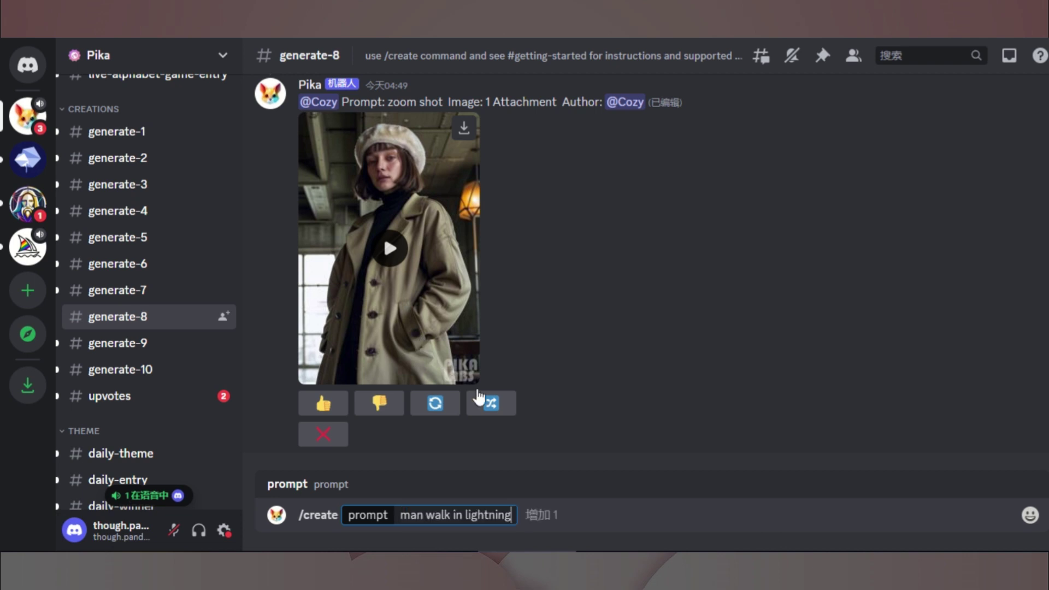
left_click(542, 511)
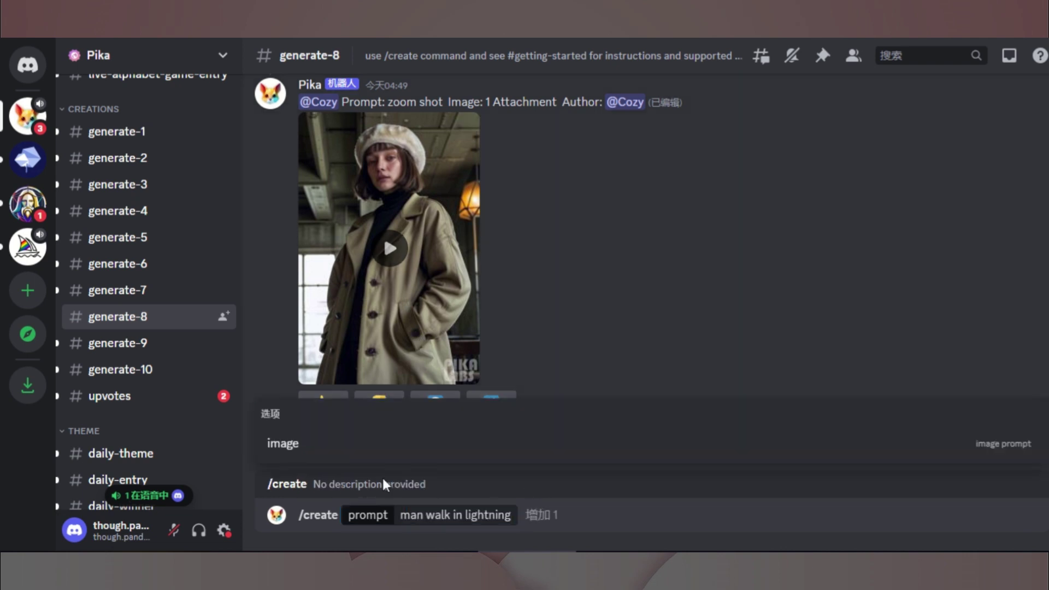
left_click(290, 448)
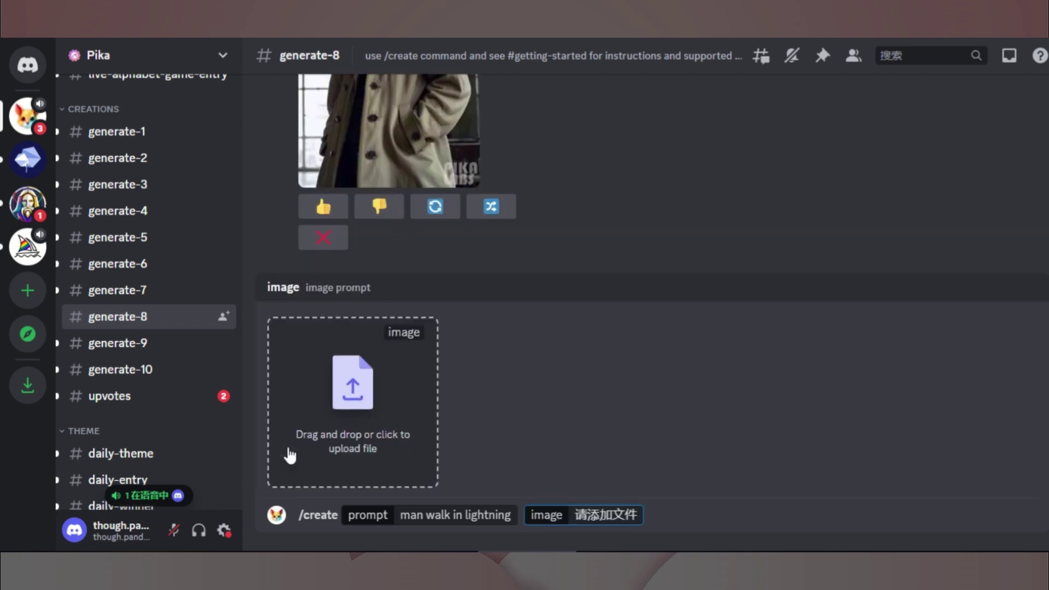
left_click(356, 408)
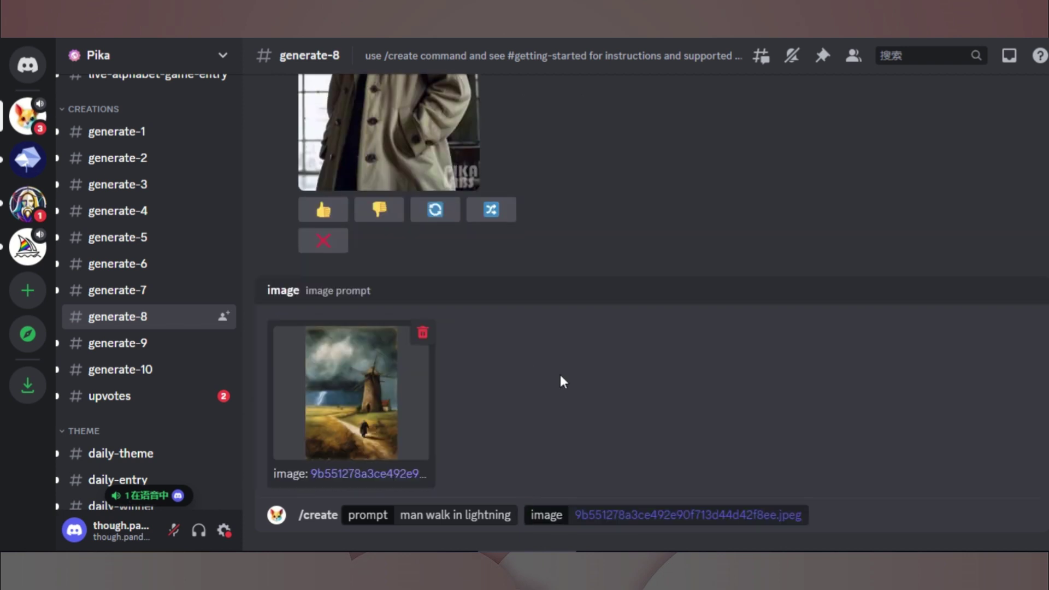
left_click(887, 514)
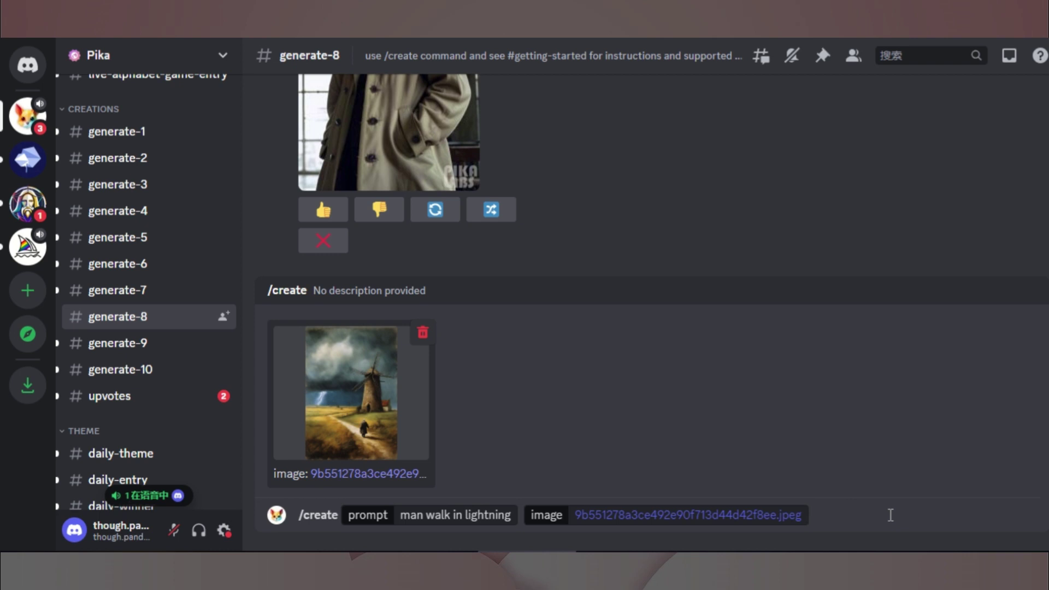
key("Return")
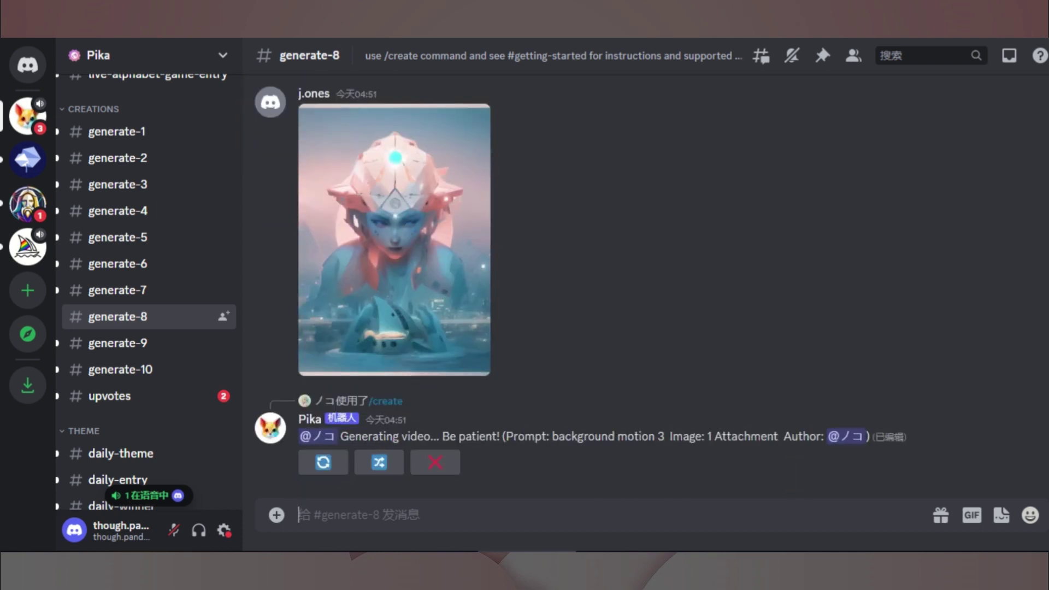
Play the generated windmill video for the prompt "man walk in lightning" and download it
scroll(417, 384, "up", 6)
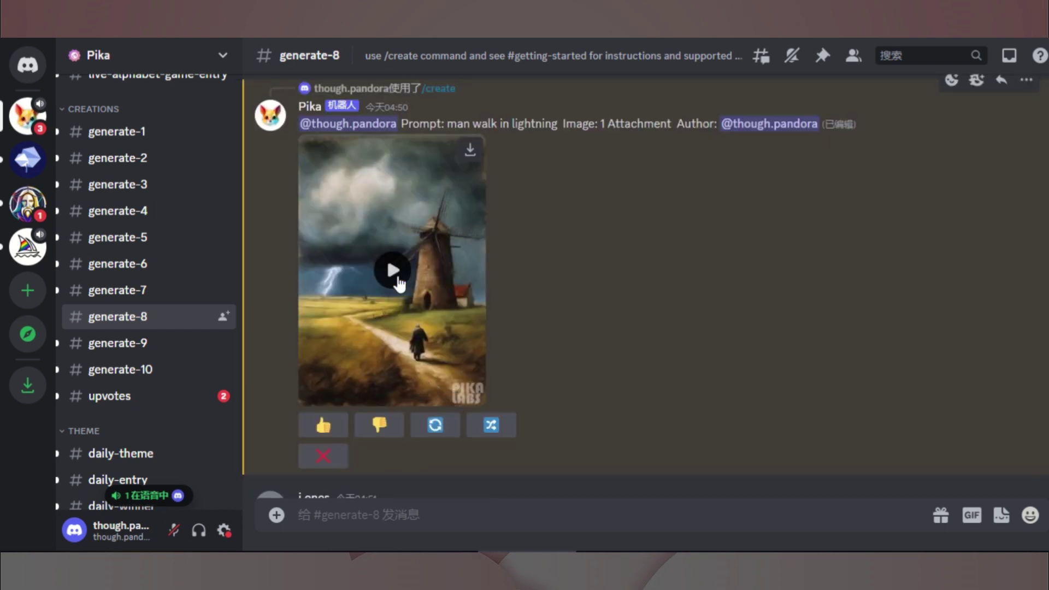
left_click(393, 271)
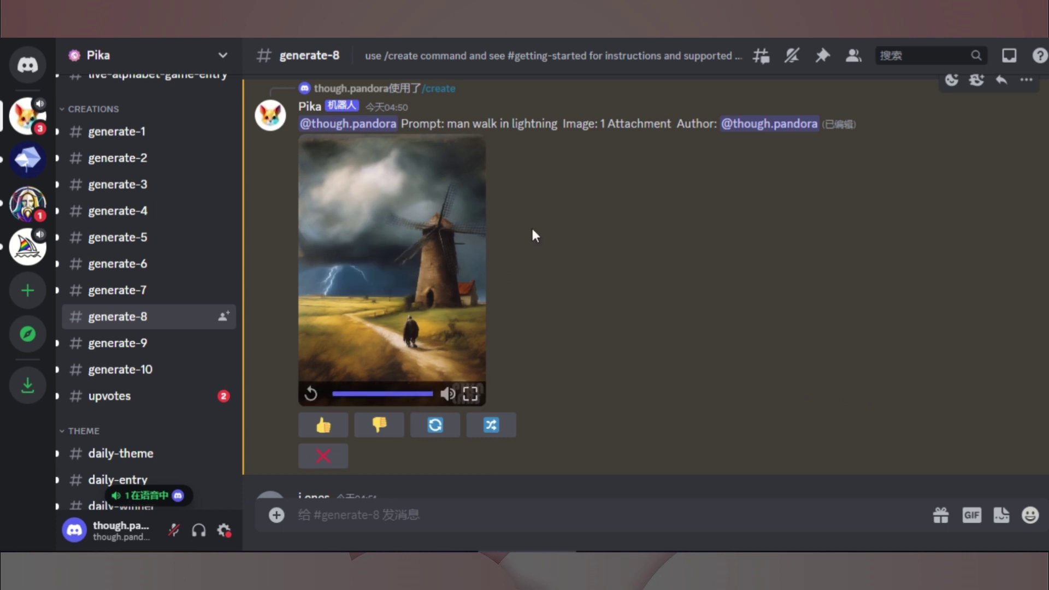
mouse_move(480, 200)
left_click(470, 155)
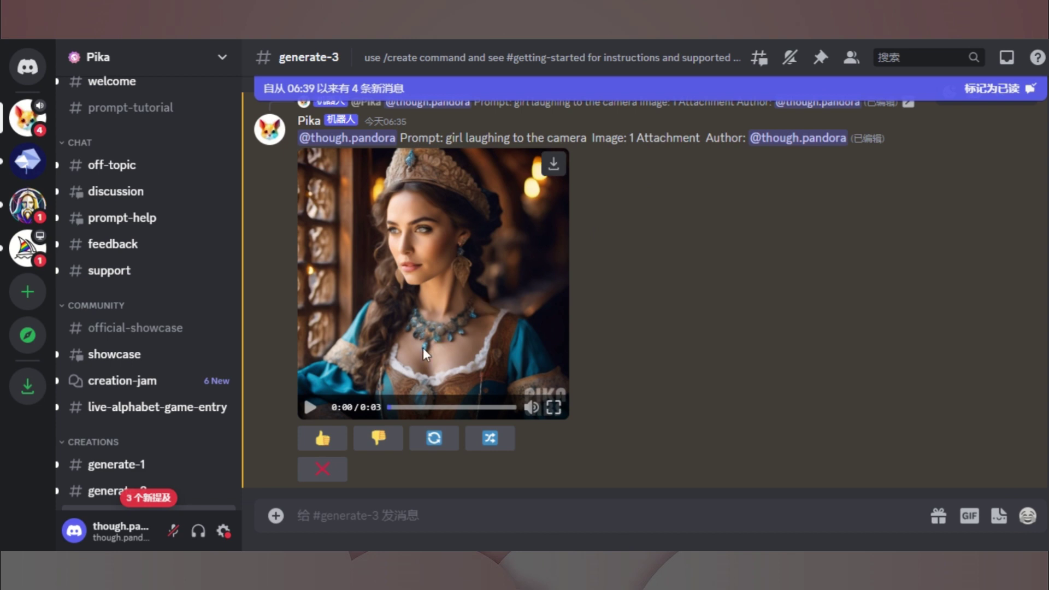
In the generate-3 channel, play the "girl laughing to the camera" video, browse other generated videos, and play the crowned woman's "-motion 4" version
left_click(310, 408)
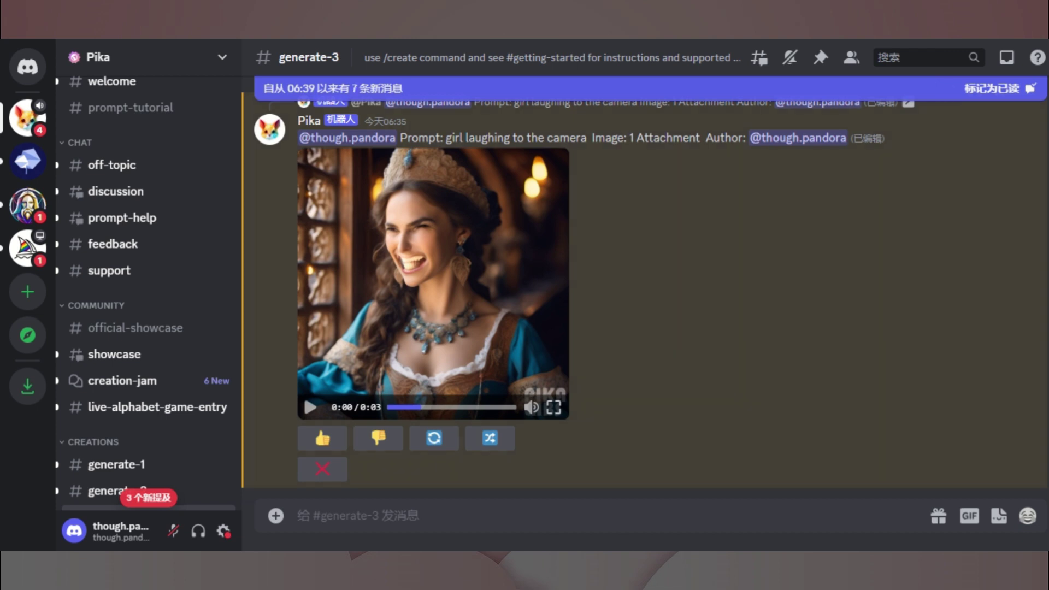
scroll(645, 290, "up", 15)
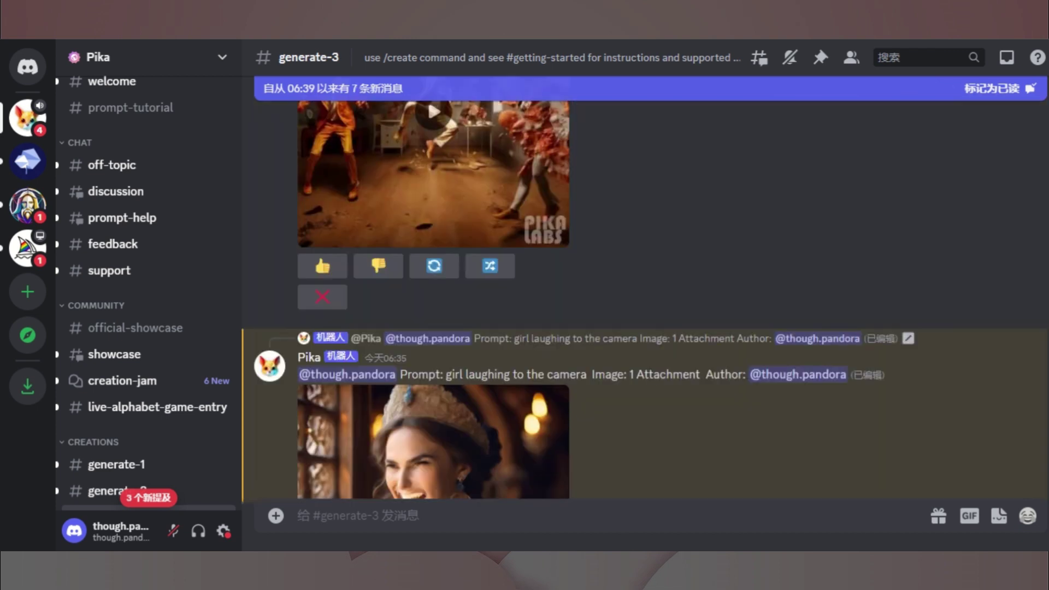
scroll(536, 289, "up", 15)
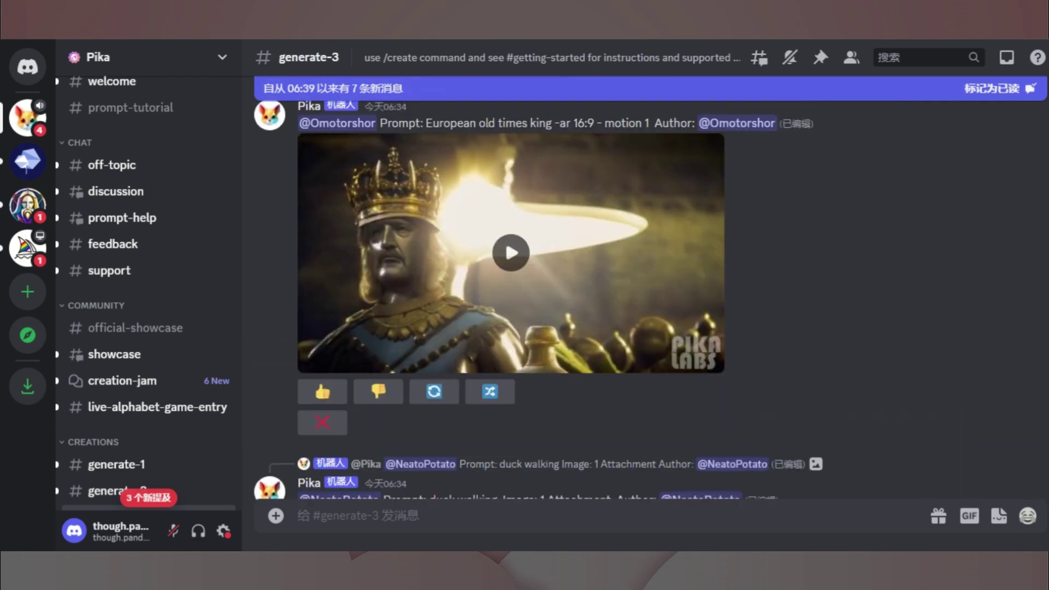
scroll(644, 290, "up", 10)
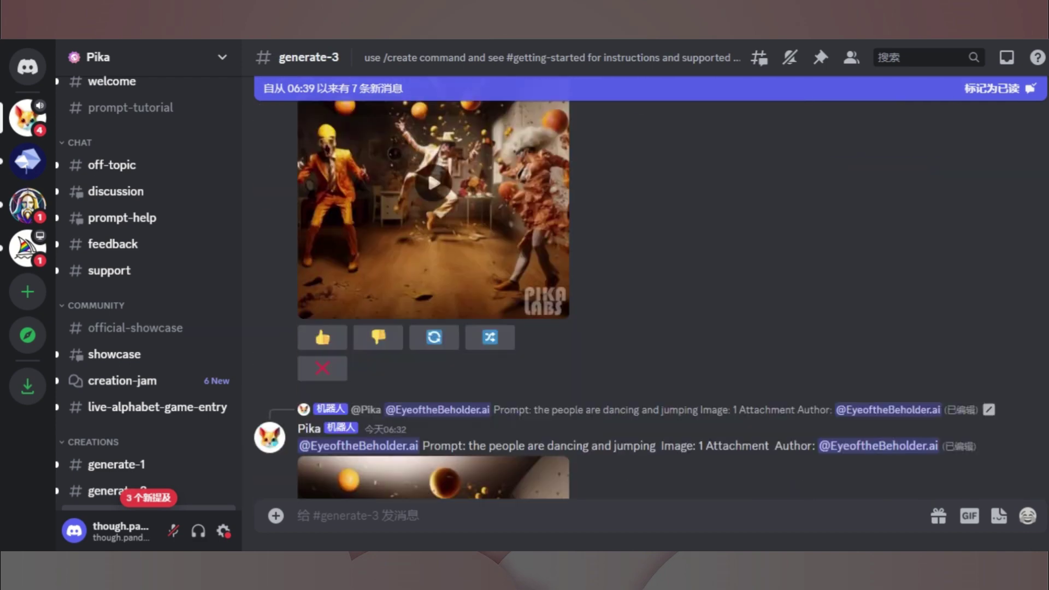
scroll(645, 290, "up", 5)
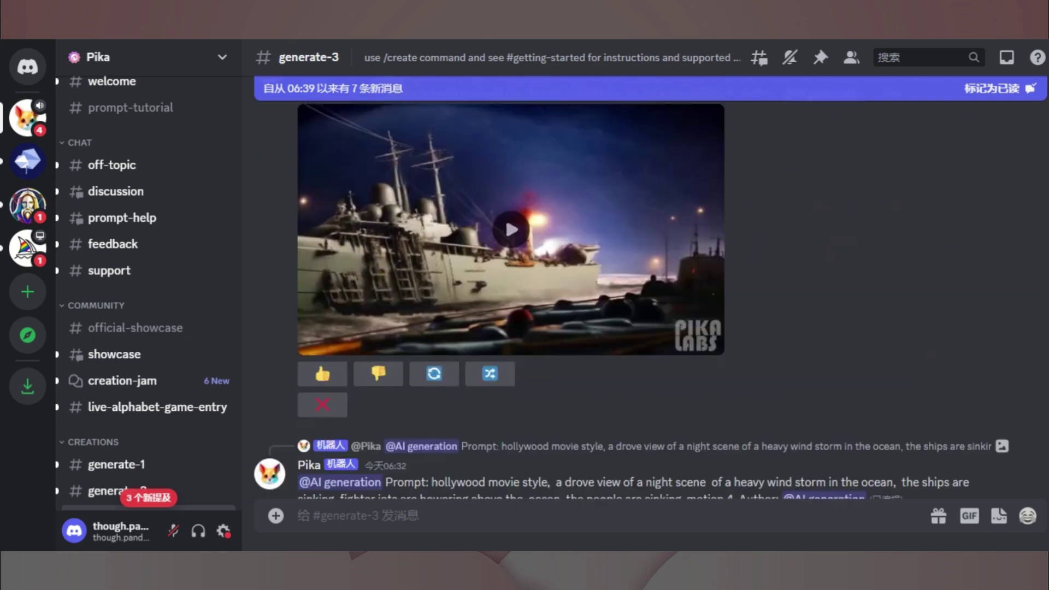
scroll(644, 290, "up", 5)
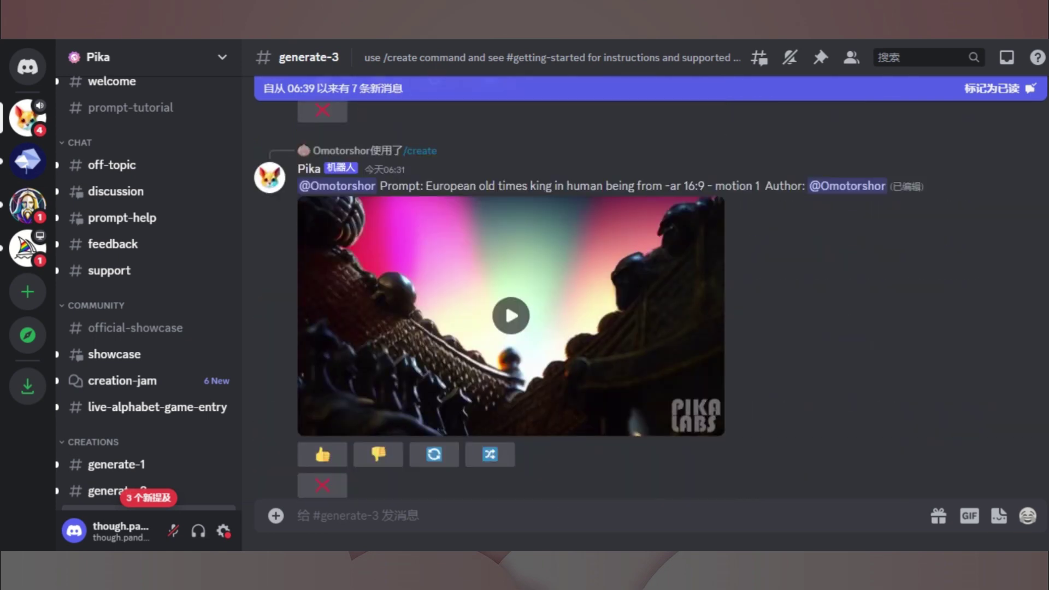
scroll(510, 290, "down", 10)
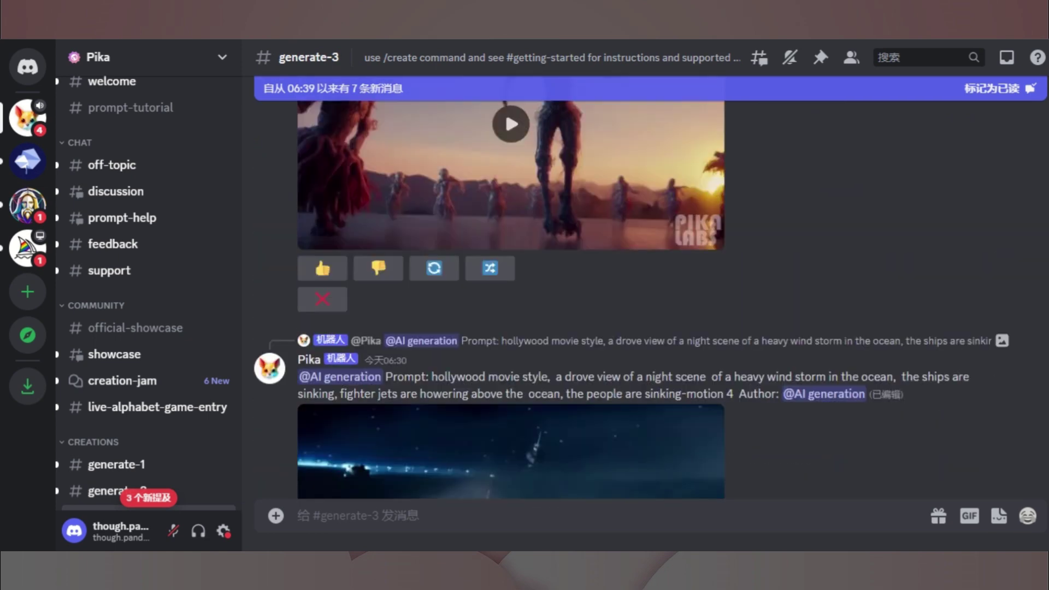
scroll(510, 289, "down", 3)
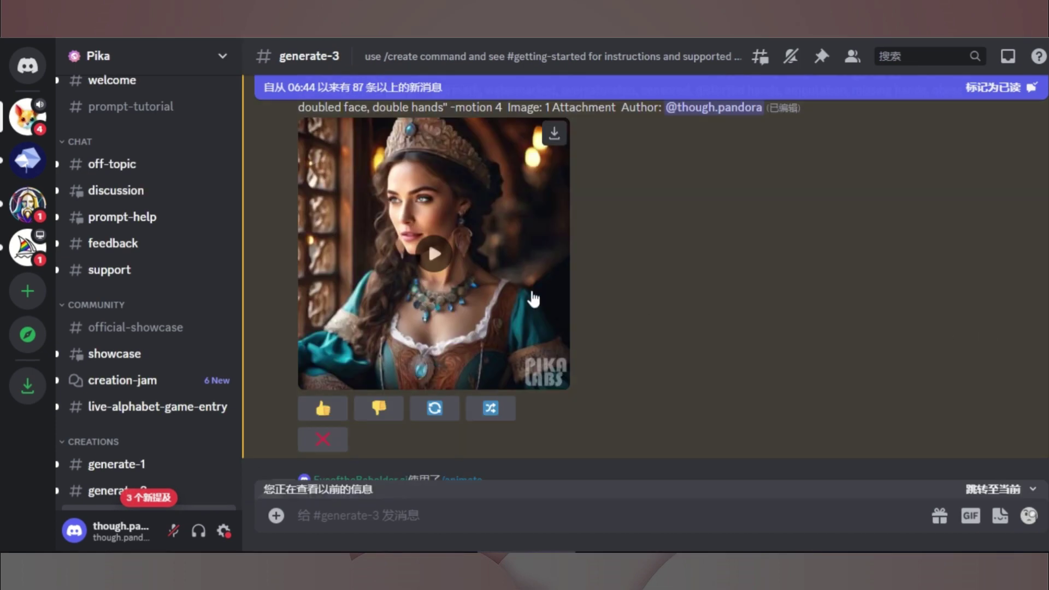
left_click(451, 264)
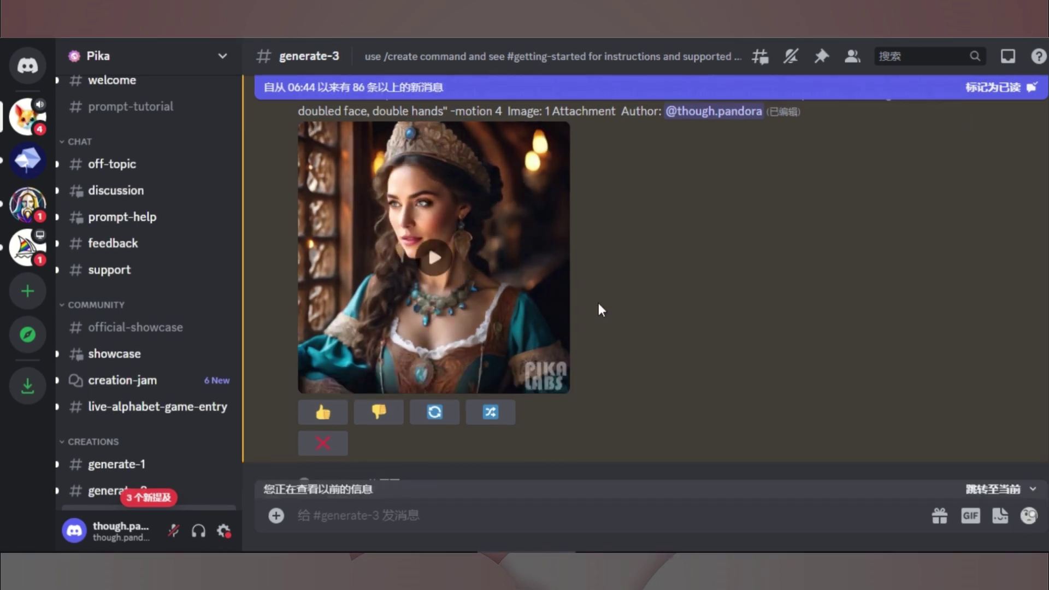
left_click(437, 259)
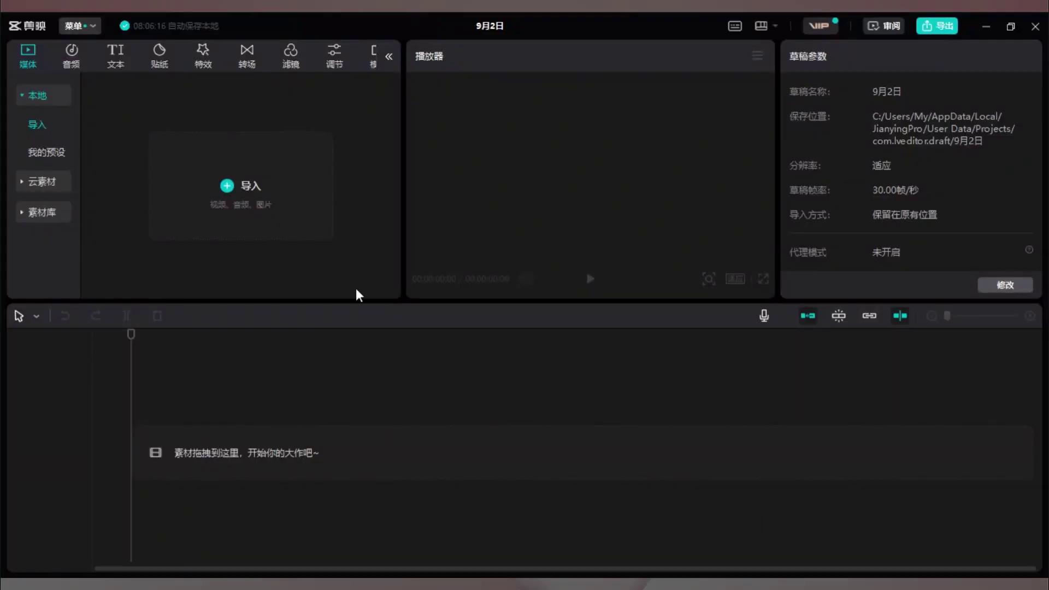
Switch to JianYing, import the three Pika MP4 clips, and place the mountain village, burning city and jet clips consecutively on the timeline
left_click(235, 184)
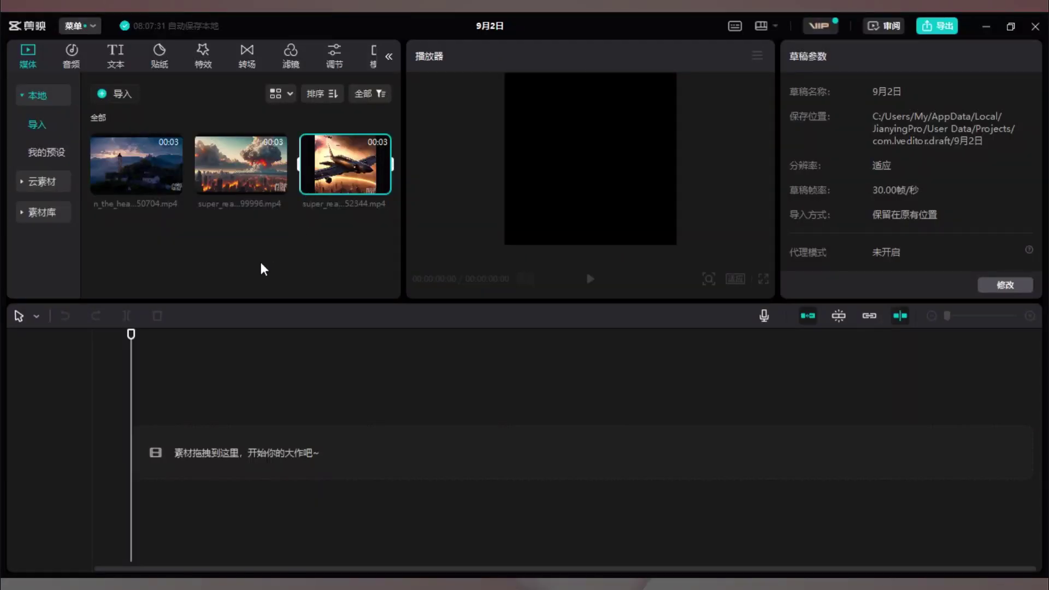
left_click_drag(136, 164, 133, 468)
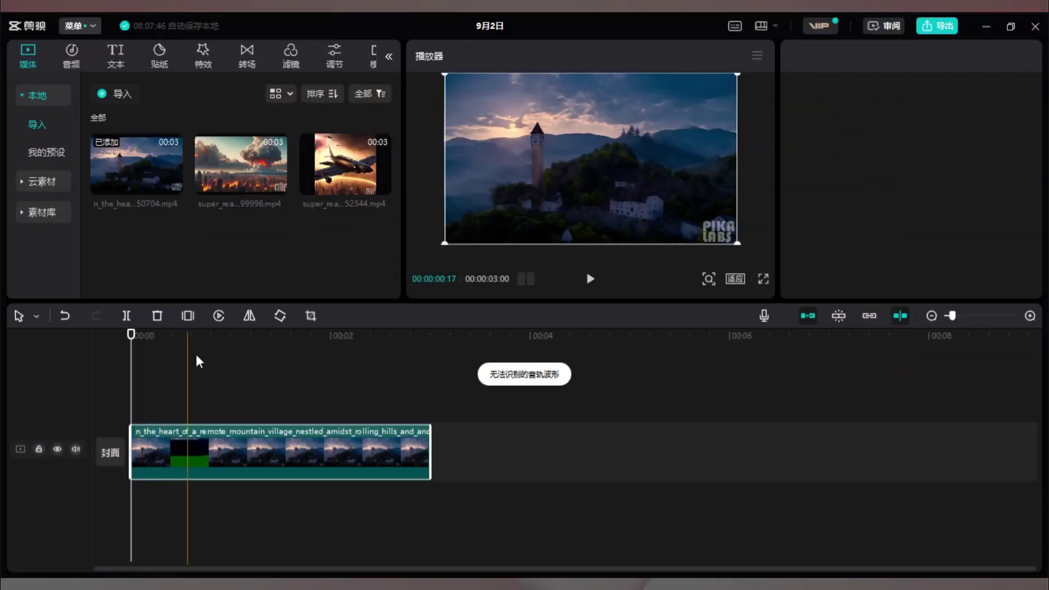
left_click_drag(257, 169, 437, 453)
mouse_move(334, 174)
left_mouse_down()
mouse_move(563, 355)
mouse_move(733, 461)
left_mouse_up()
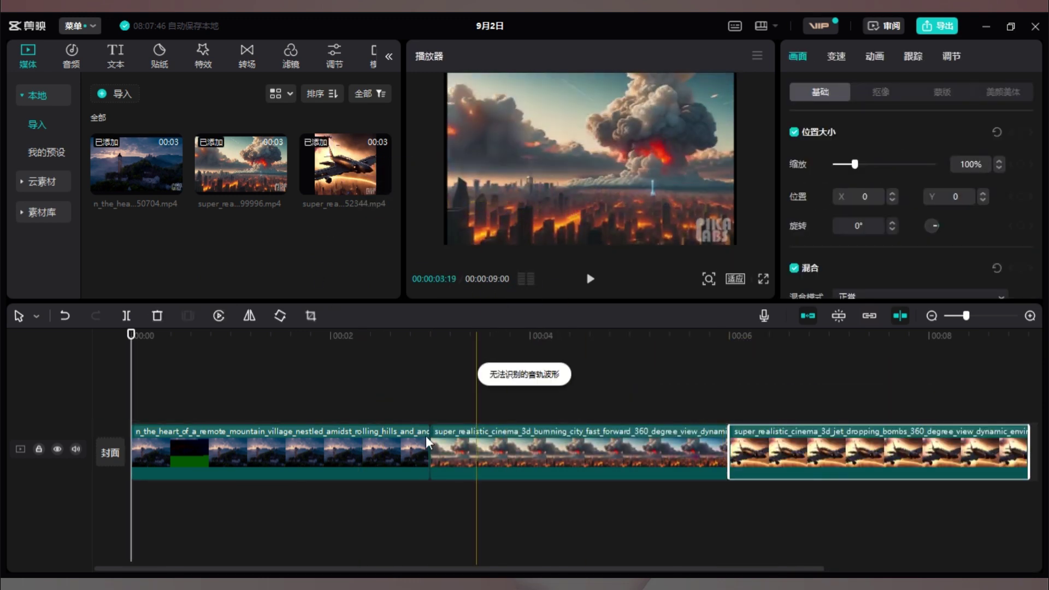
Preview the assembled sequence, enlarge the jet clip until it fills the frame width, and check all three clips
left_click(590, 280)
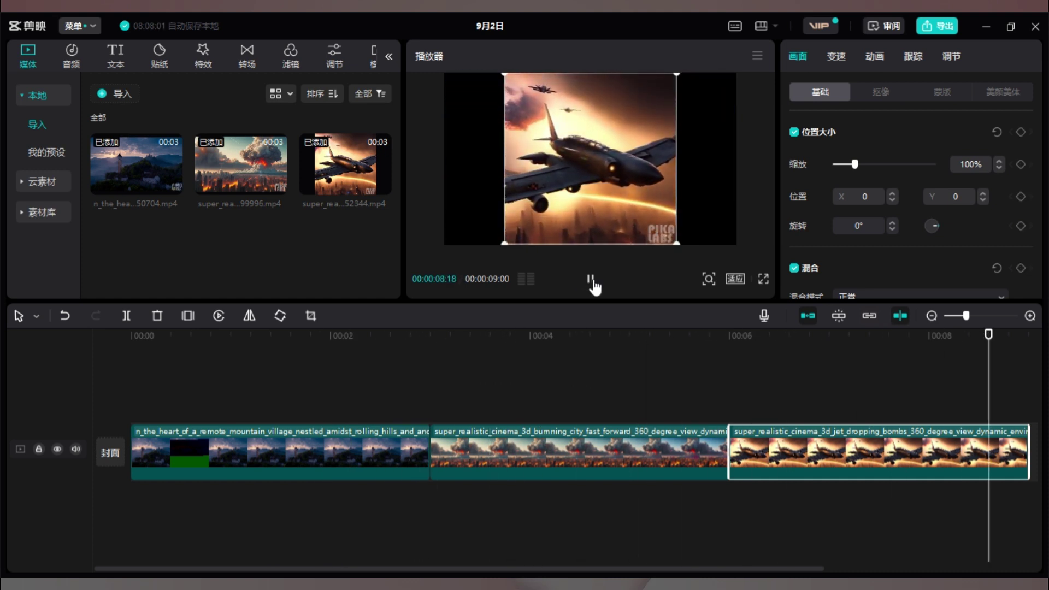
left_click_drag(677, 245, 732, 276)
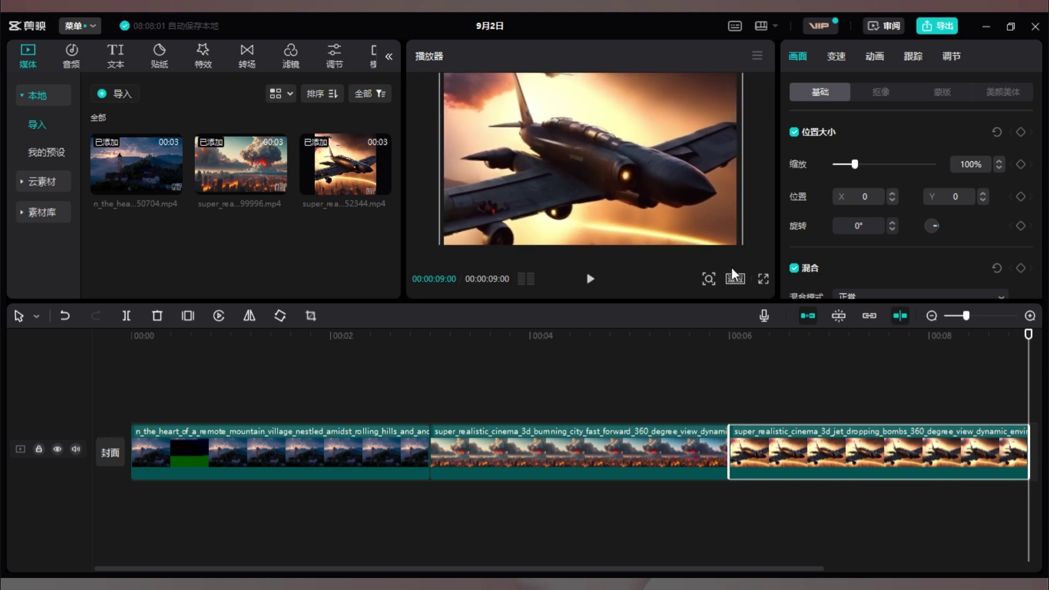
left_click(666, 382)
left_click(591, 283)
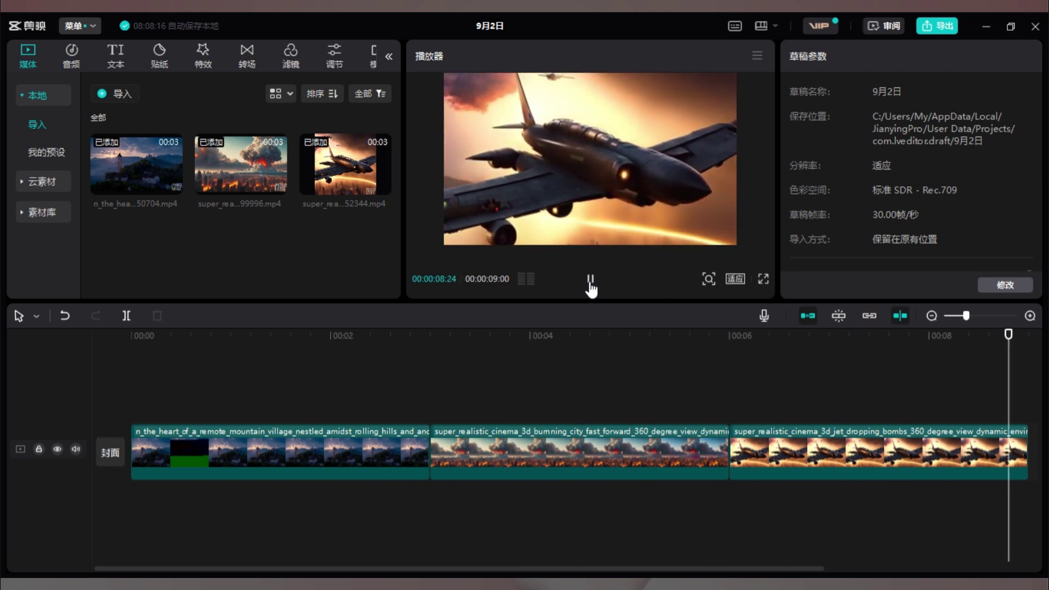
left_click(649, 453)
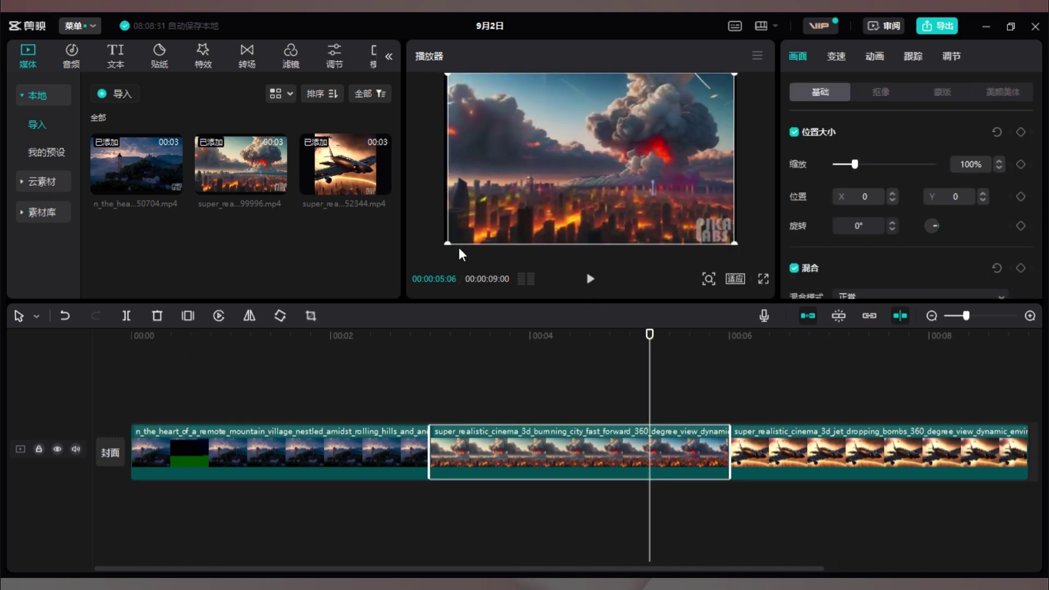
left_click(573, 375)
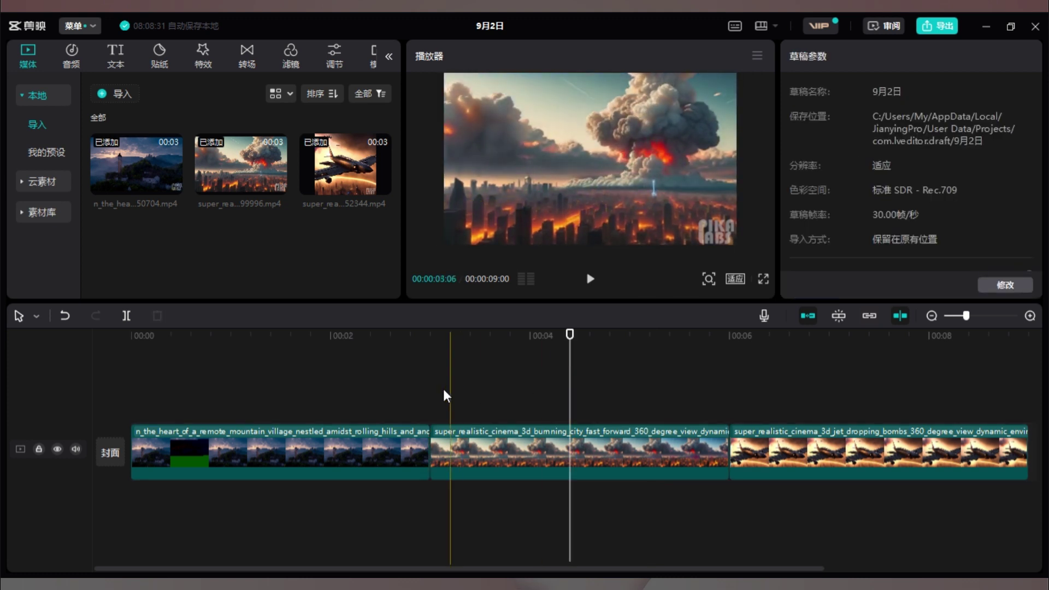
left_click(350, 382)
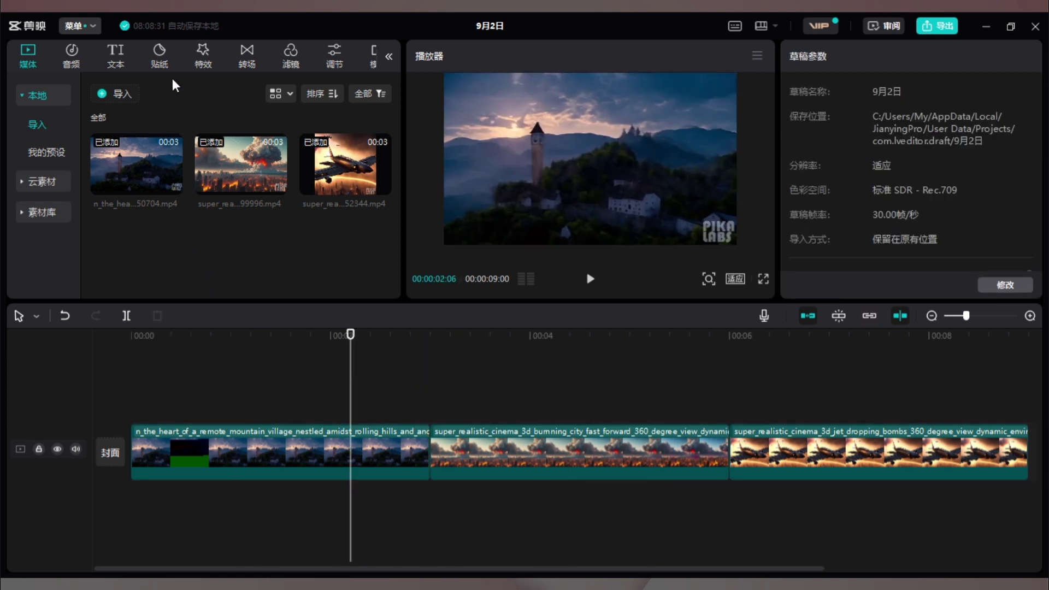
Add the 闪光震动 effect above the mountain village clip, starting at the beginning of the timeline
left_click(203, 60)
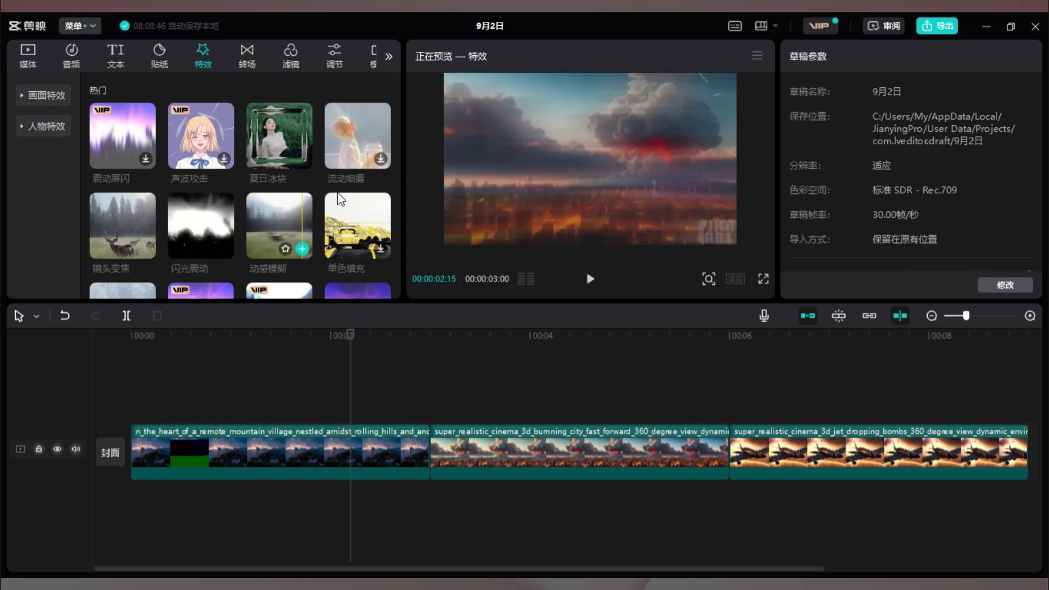
left_click_drag(397, 77, 397, 84)
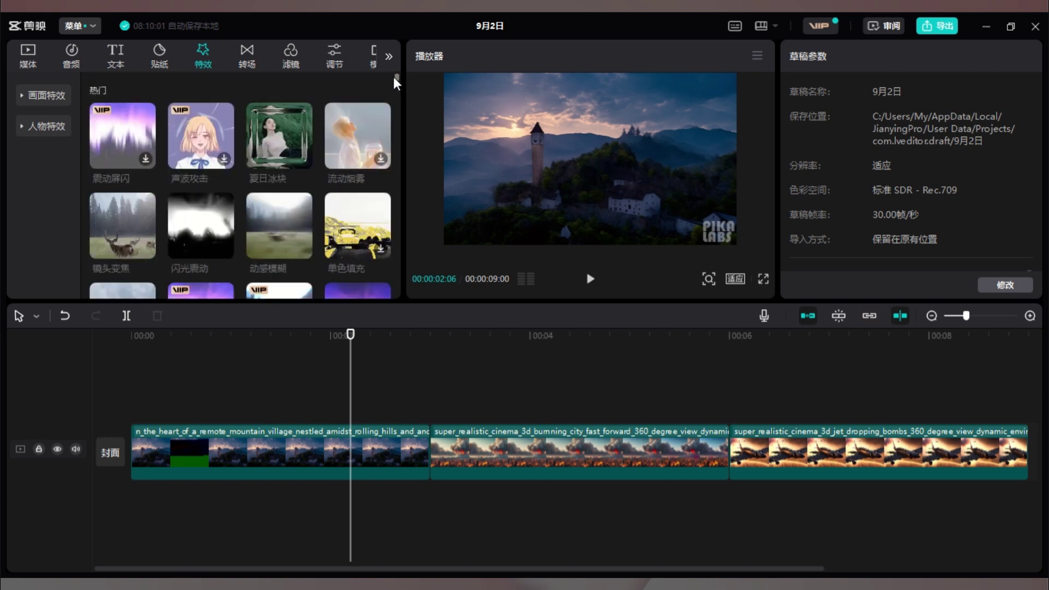
mouse_move(194, 240)
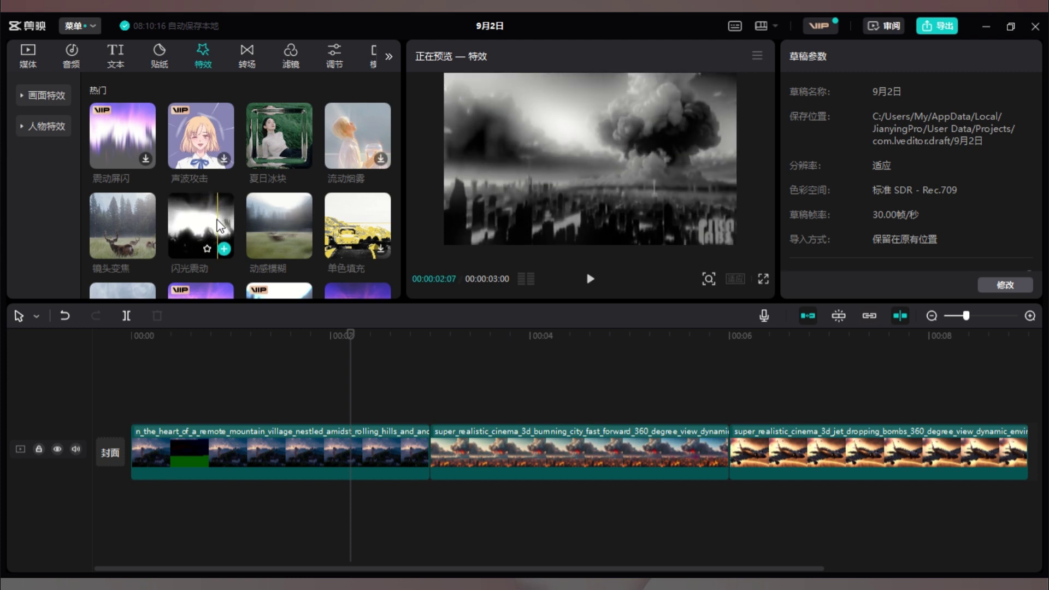
left_click_drag(220, 225, 189, 410)
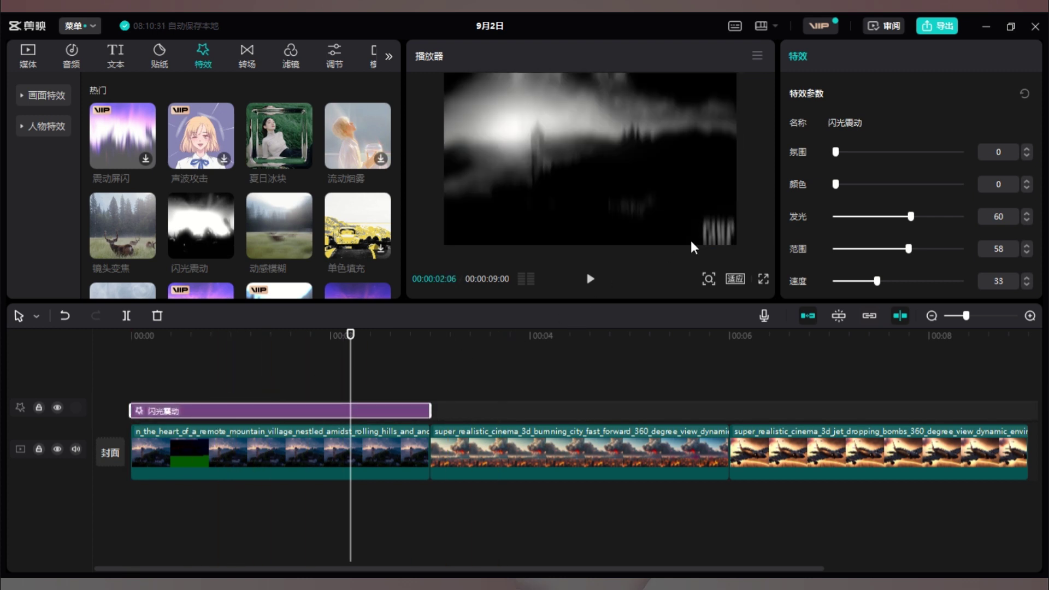
Adjust the 闪光震动 effect: set 氛围 to 100, 颜色 to 64, 发光 to 64, 范围 to 24 and 速度 to 100
left_click_drag(835, 153, 960, 152)
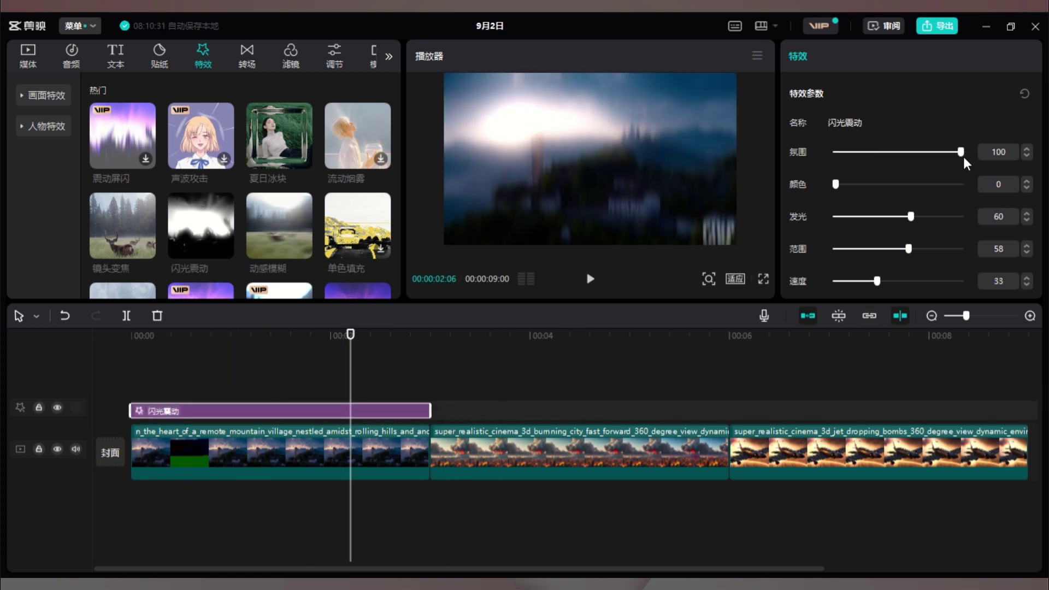
left_click_drag(835, 184, 857, 186)
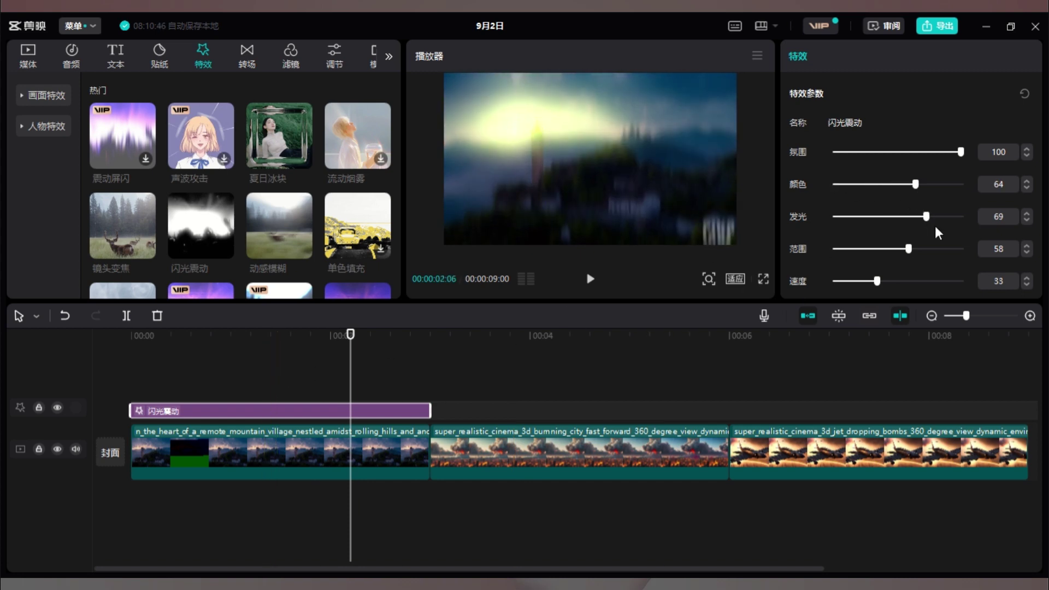
left_click_drag(960, 216, 954, 217)
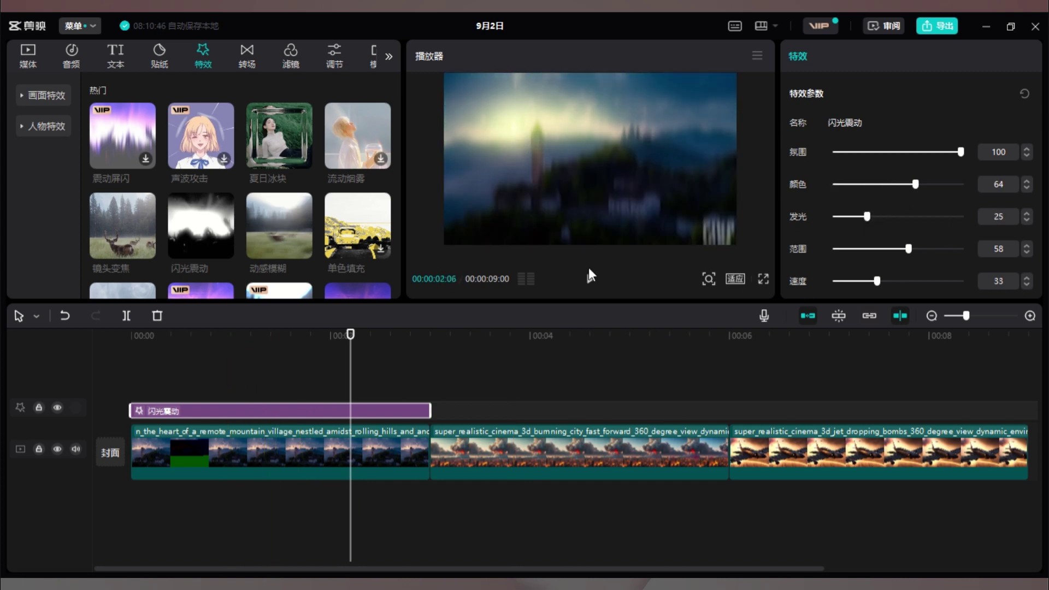
left_click_drag(871, 249, 962, 281)
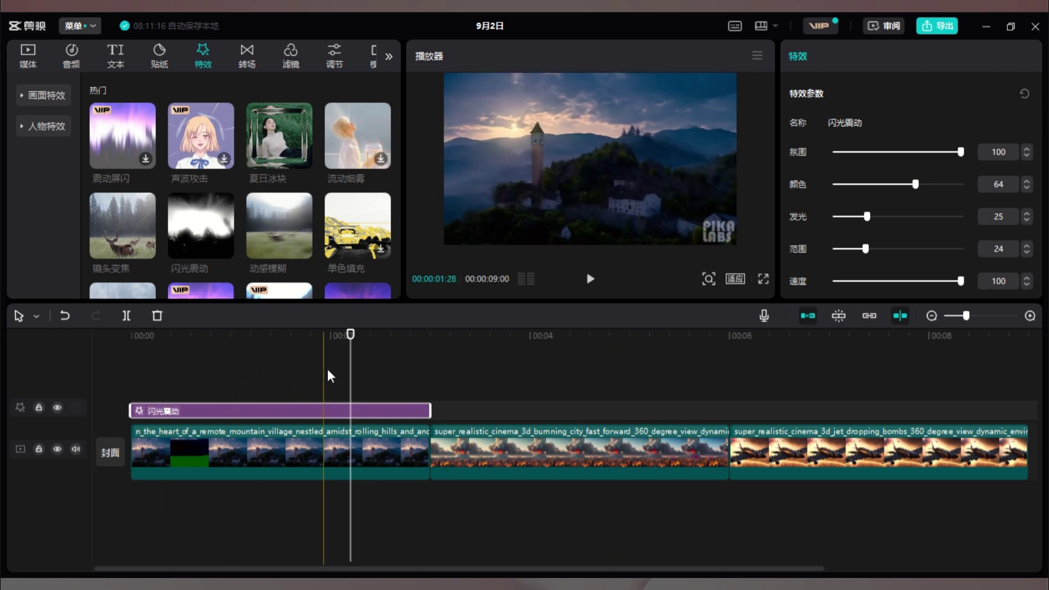
left_click_drag(919, 224, 917, 220)
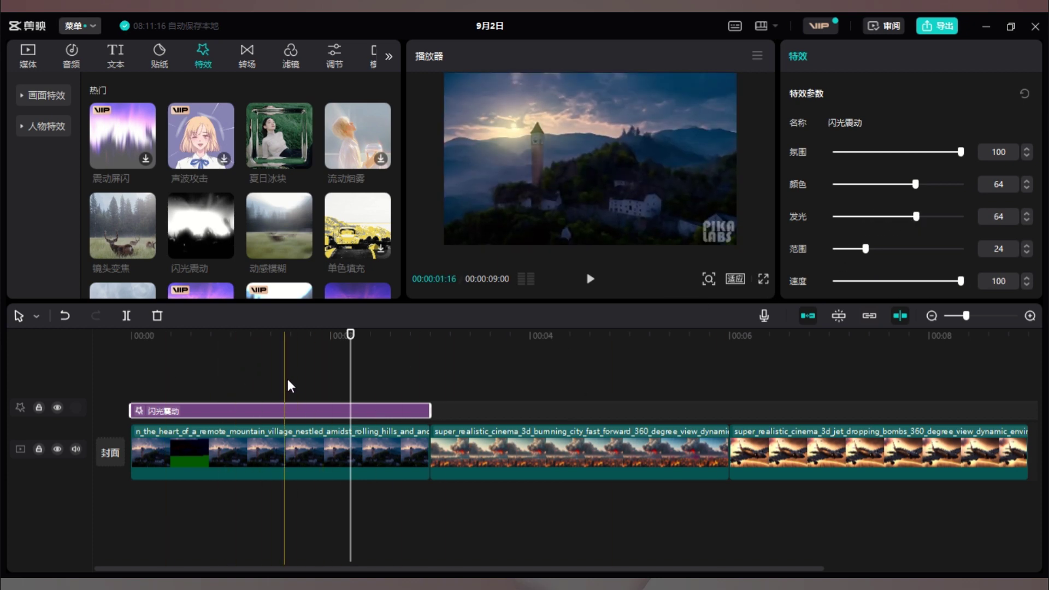
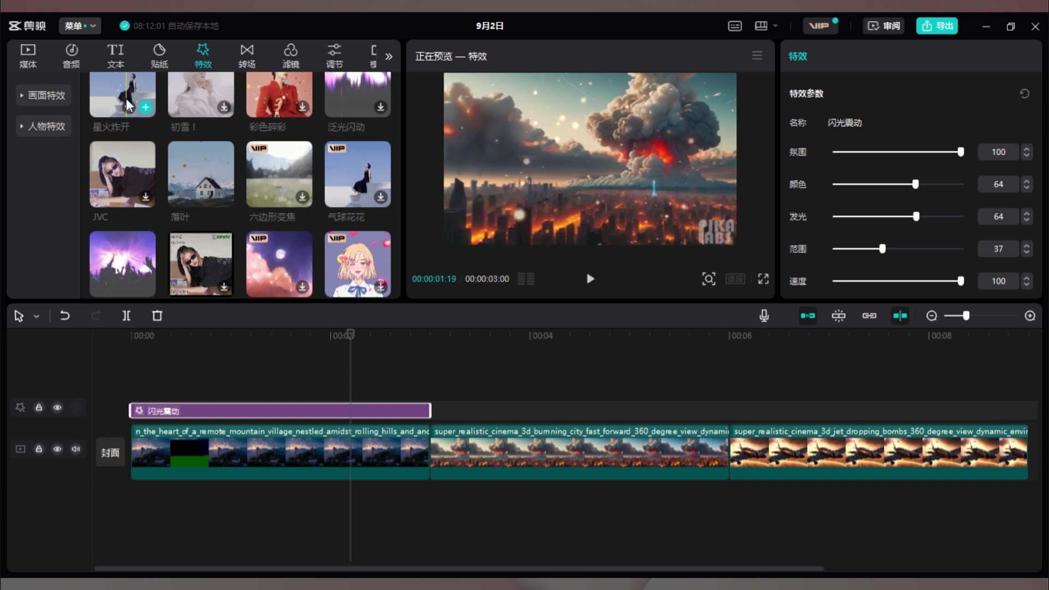
Add the 星火炸开 effect above the burning city clip, directly after the 闪光震动 effect, and look through further effects
left_click_drag(127, 104, 438, 410)
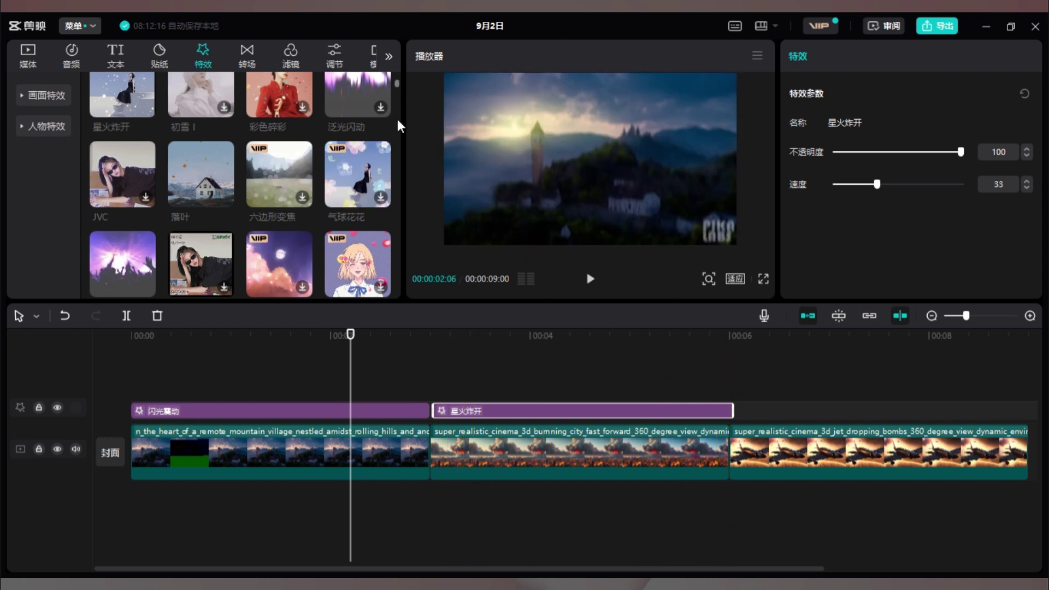
scroll(397, 83, "down", 5)
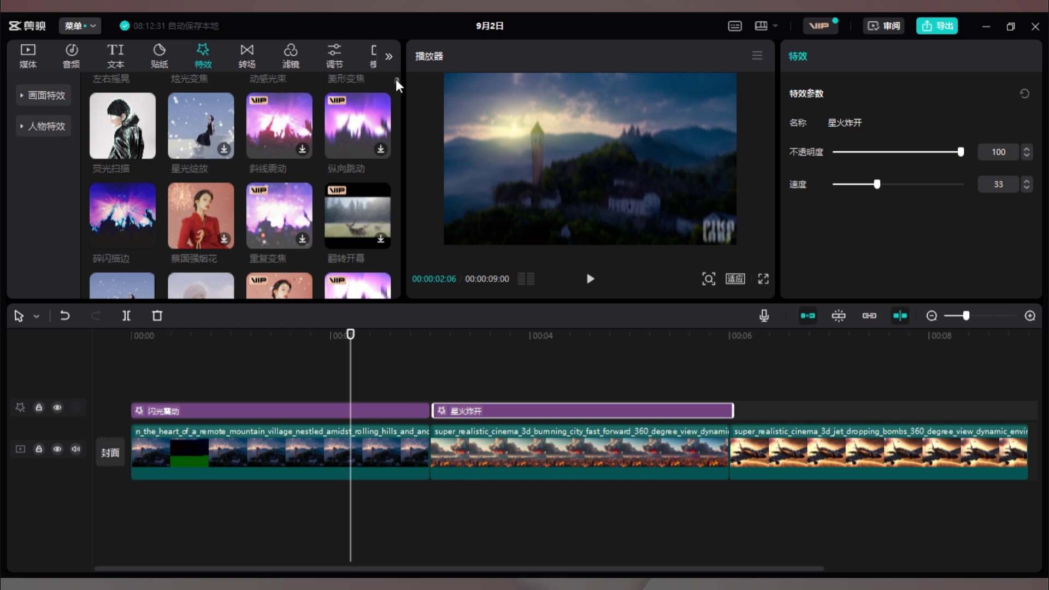
scroll(397, 83, "up", 5)
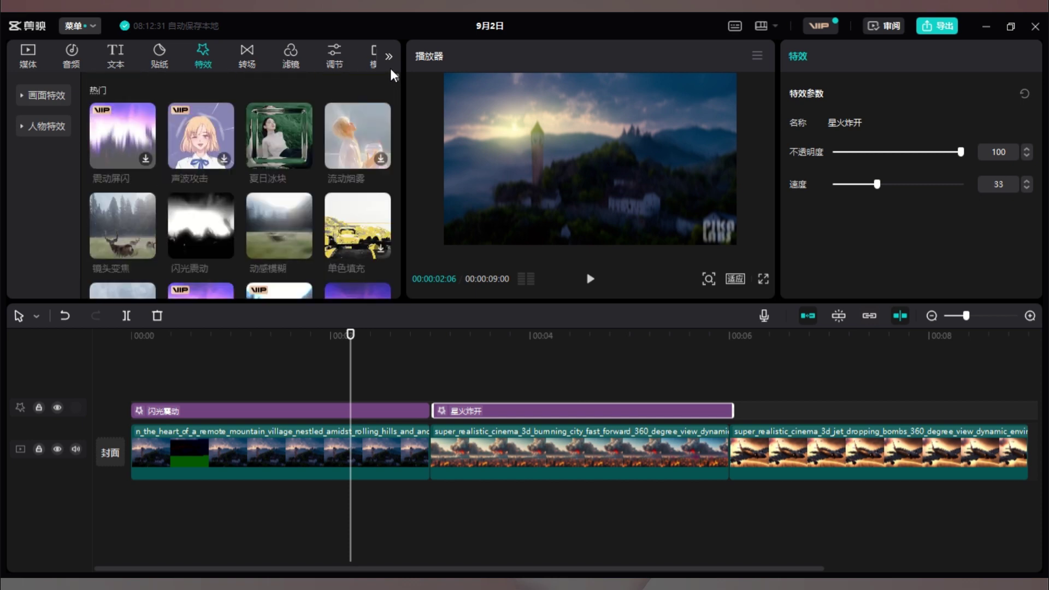
Add the 震动 effect above the burning city clip, stacked over the 星火炸开 effect and aligned with its start
scroll(399, 83, "down", 5)
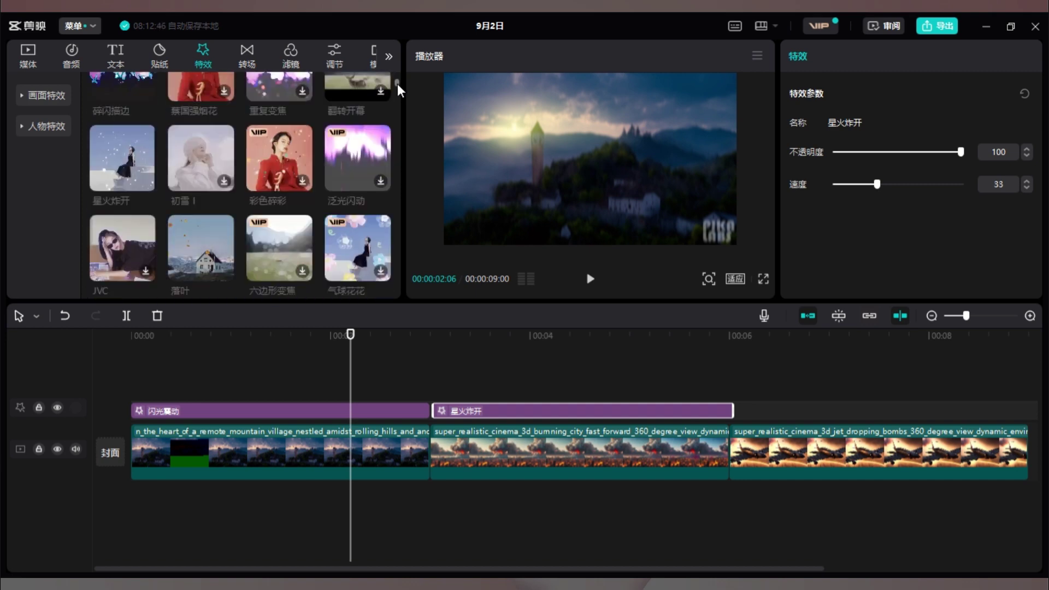
scroll(394, 94, "down", 3)
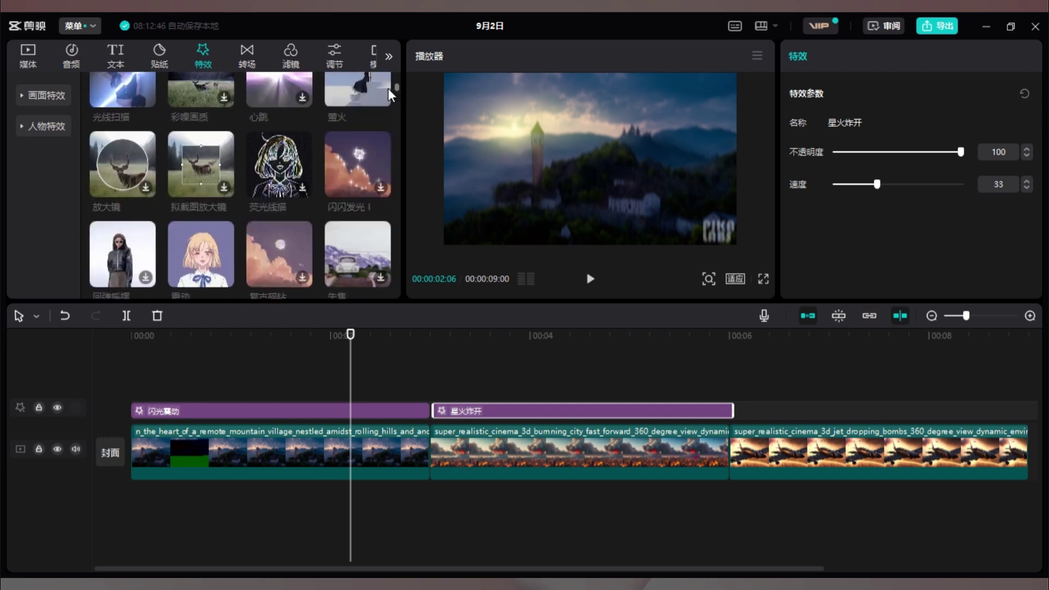
left_click_drag(216, 261, 474, 391)
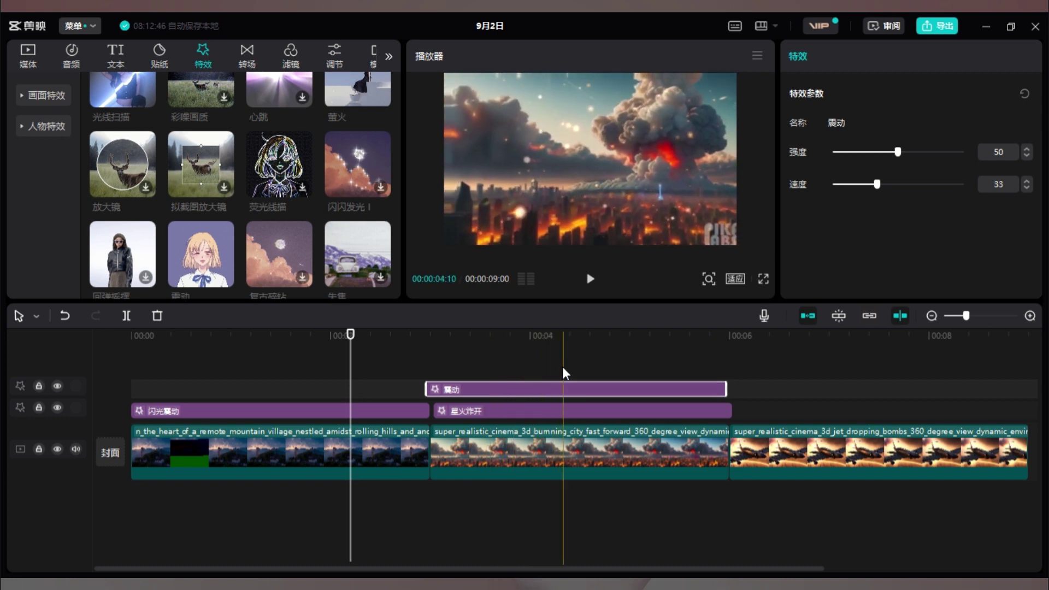
left_click_drag(529, 390, 535, 390)
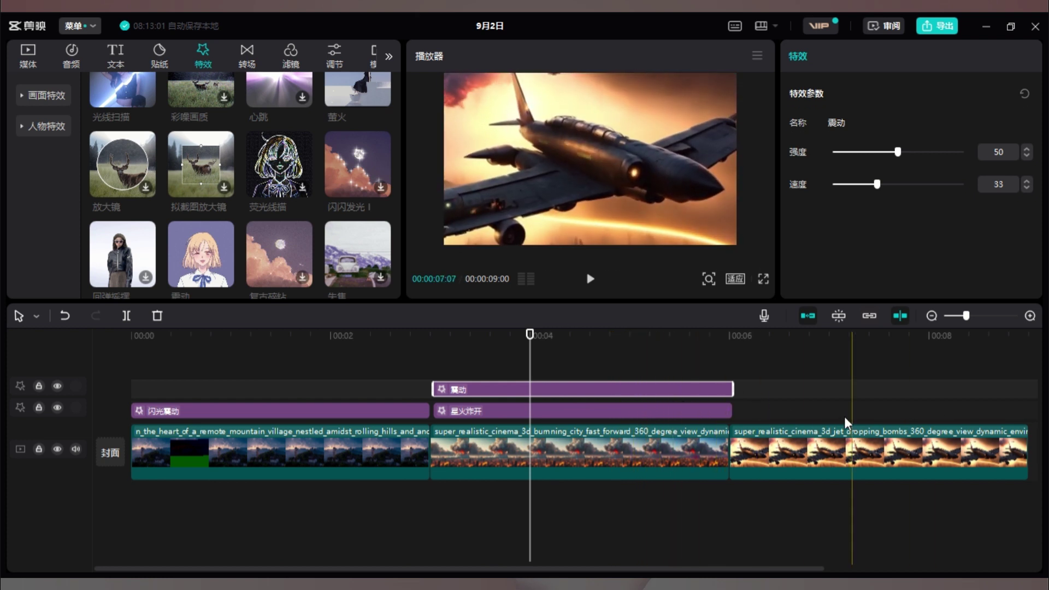
Place a copy of the 震动 effect above the jet clip and add the 光线扫描 effect beneath it, directly after 星火炸开
left_click(786, 419)
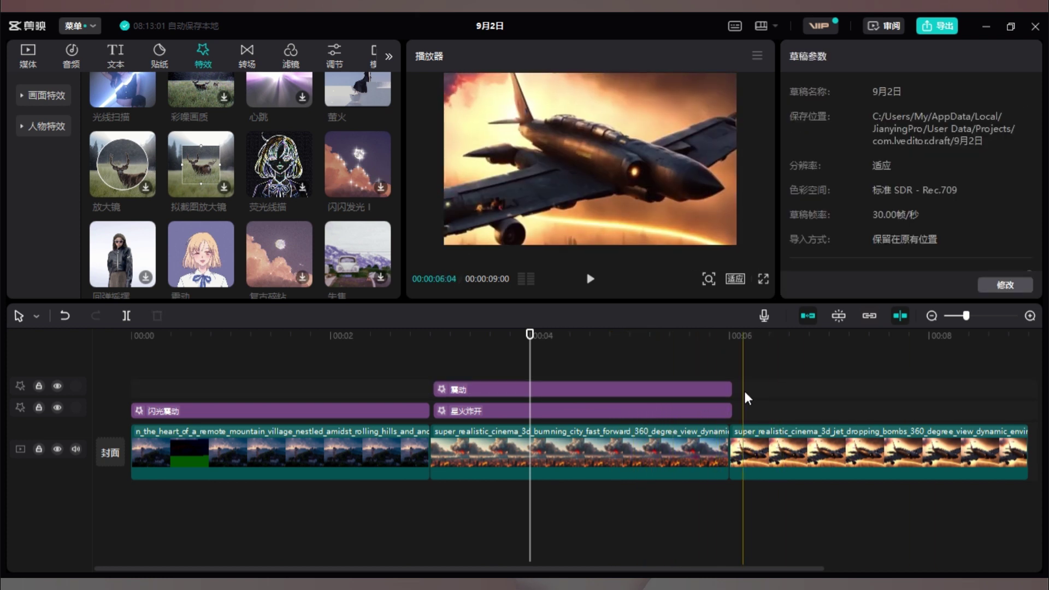
key("ctrl+v")
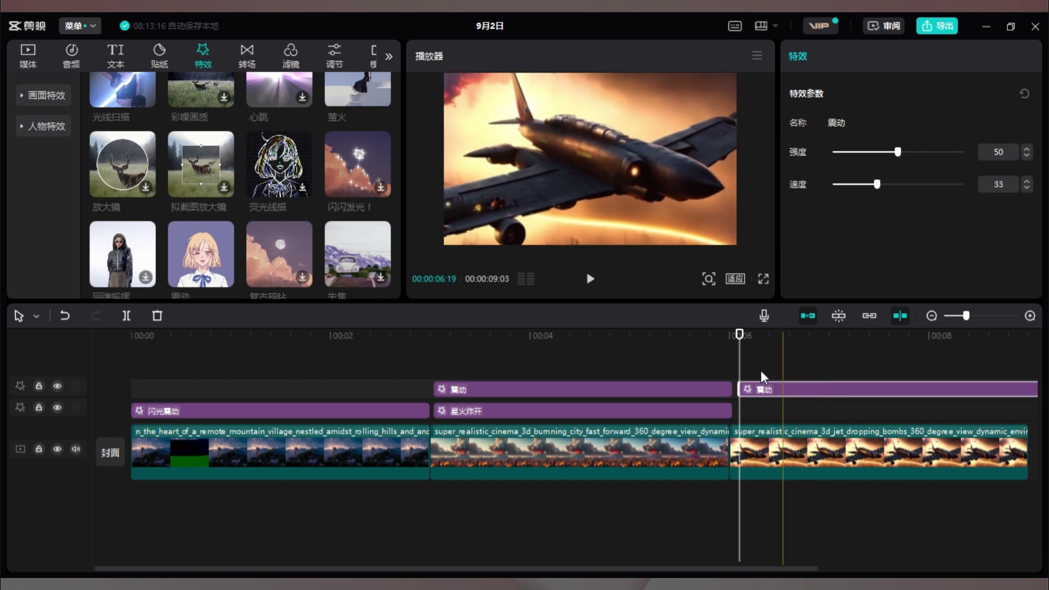
left_click_drag(139, 96, 751, 415)
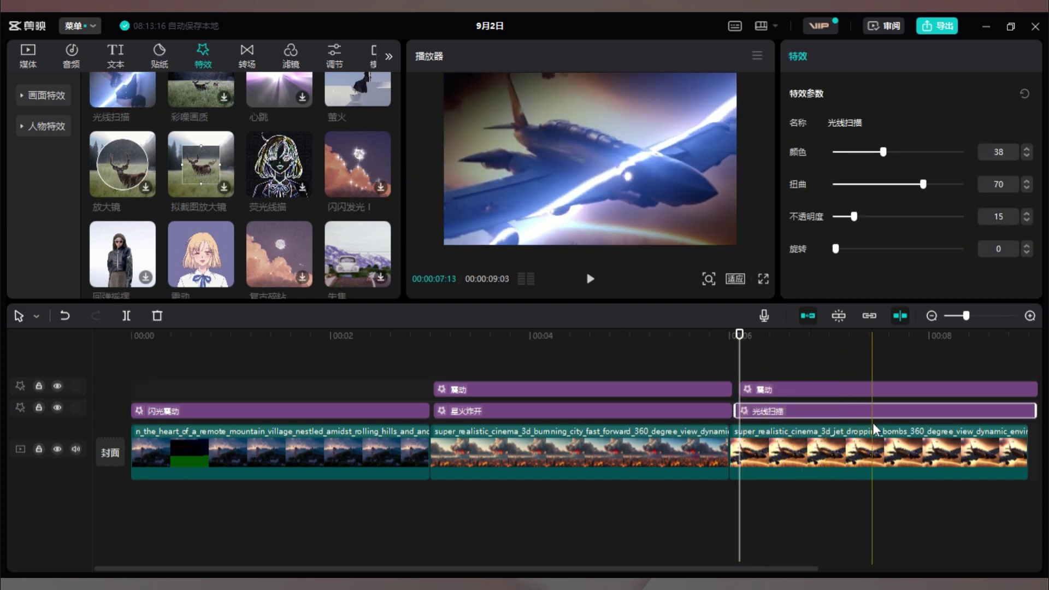
Set the jet clip's 震动 effect to 强度 15 and 速度 21, and its 光线扫描 effect to 颜色 54, 扭曲 44 and 不透明度 55
left_click(892, 389)
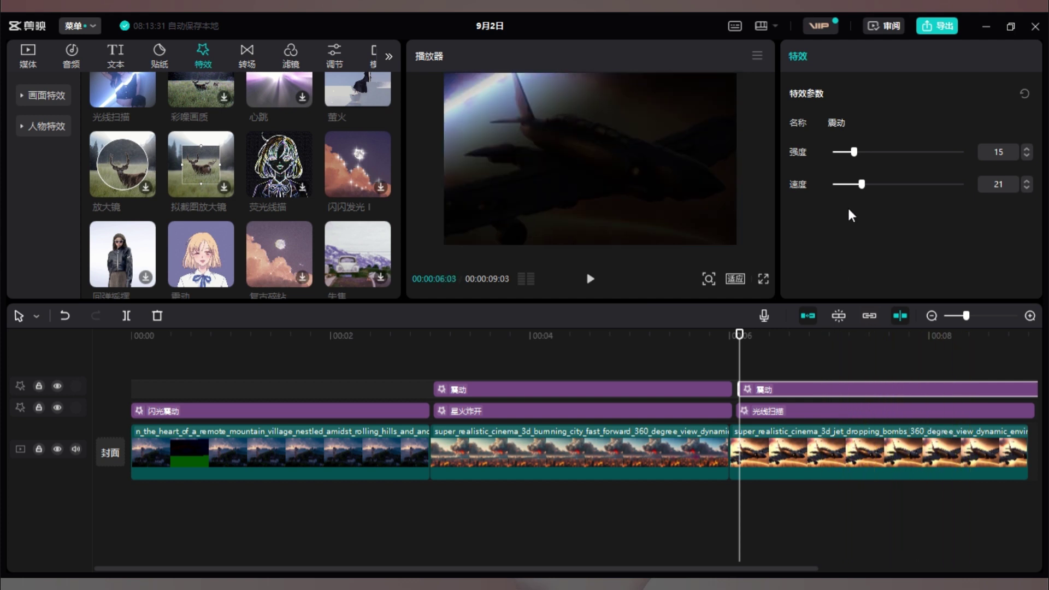
left_click(827, 408)
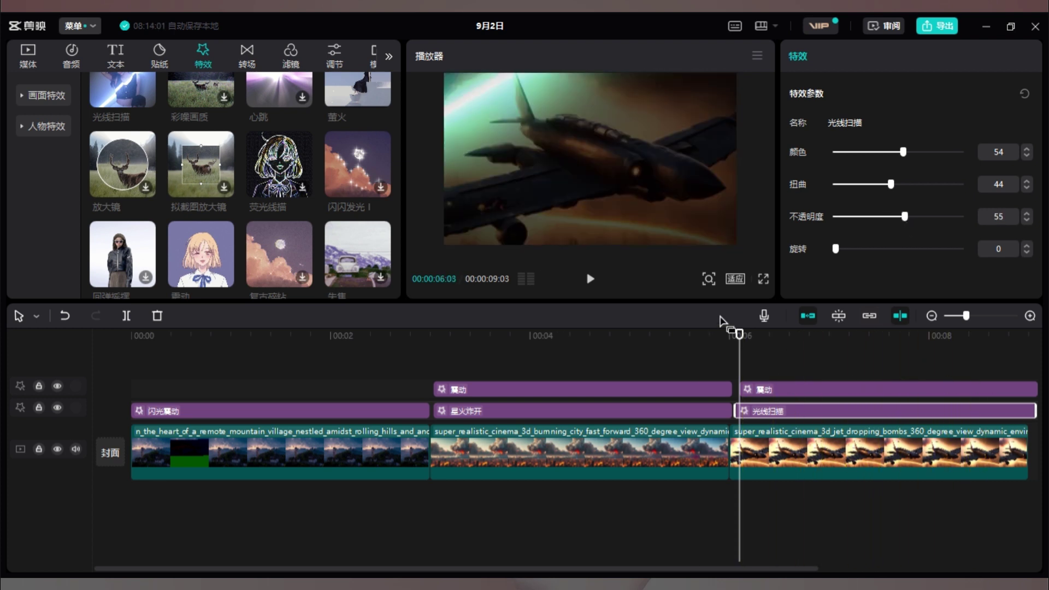
Preview the whole sequence with its effects in full screen, playing from the beginning
left_click(764, 280)
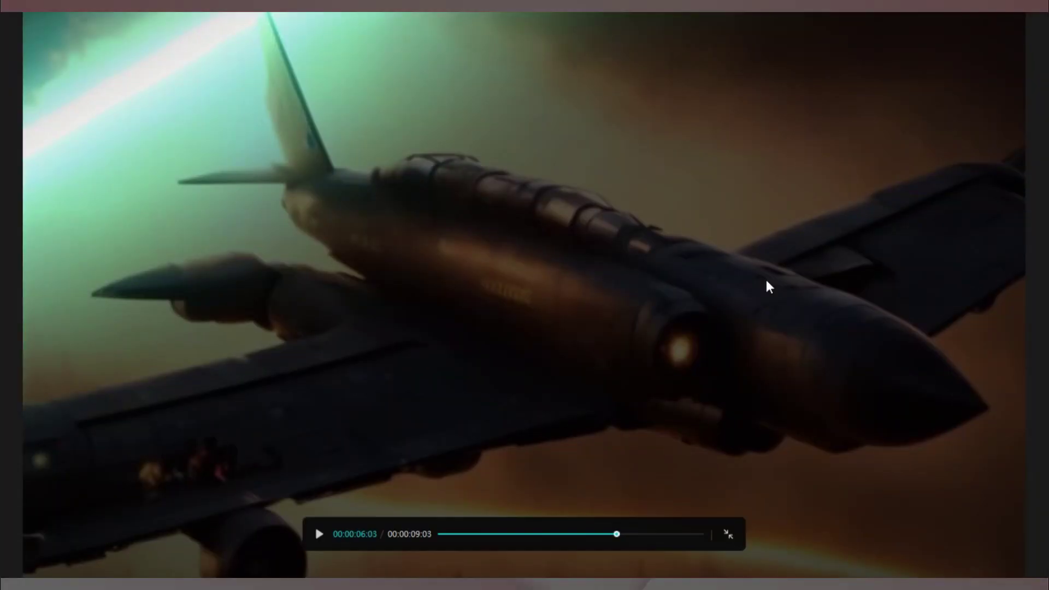
left_click(440, 535)
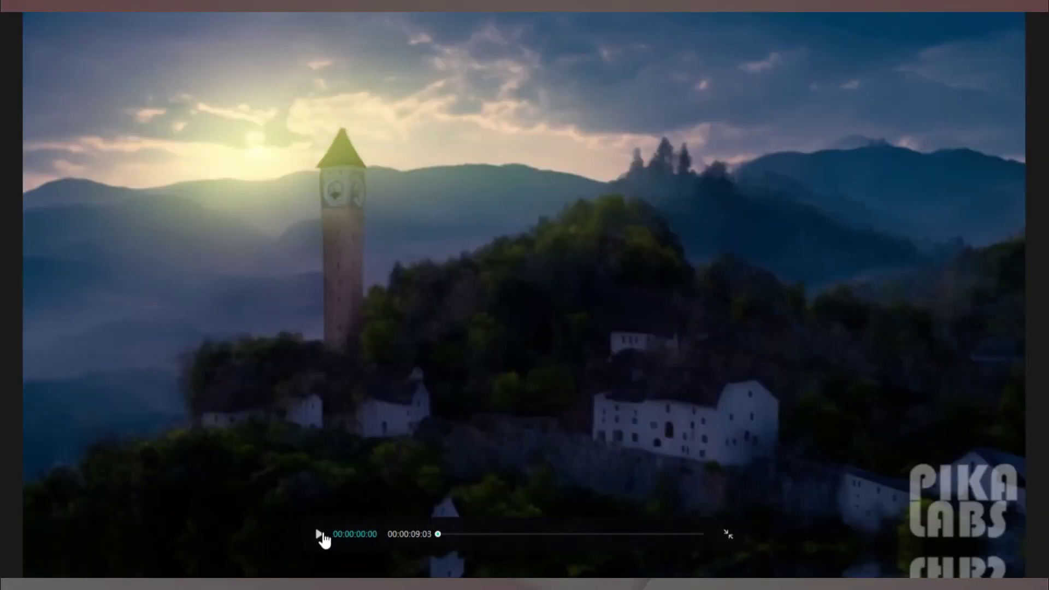
left_click(320, 534)
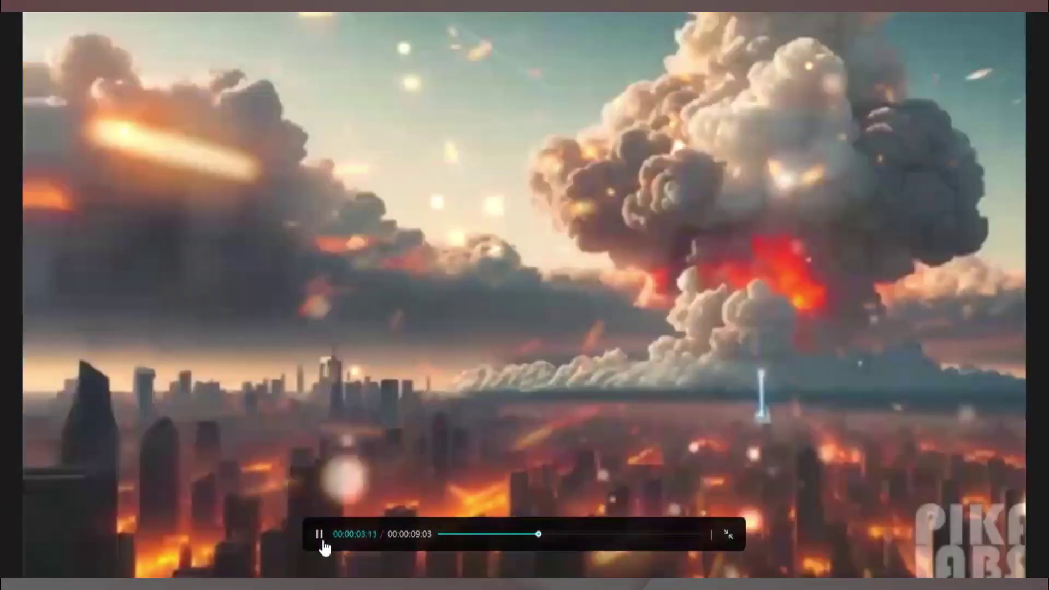